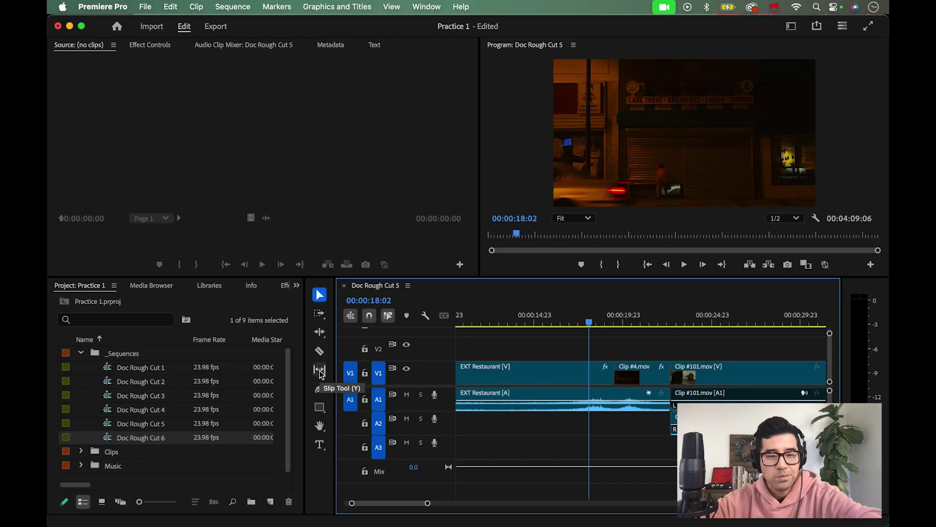
# - Activate the Slip tool and play the sequence from just before Clip #4.mov into Clip #101.mov
pyautogui.click(321, 371)
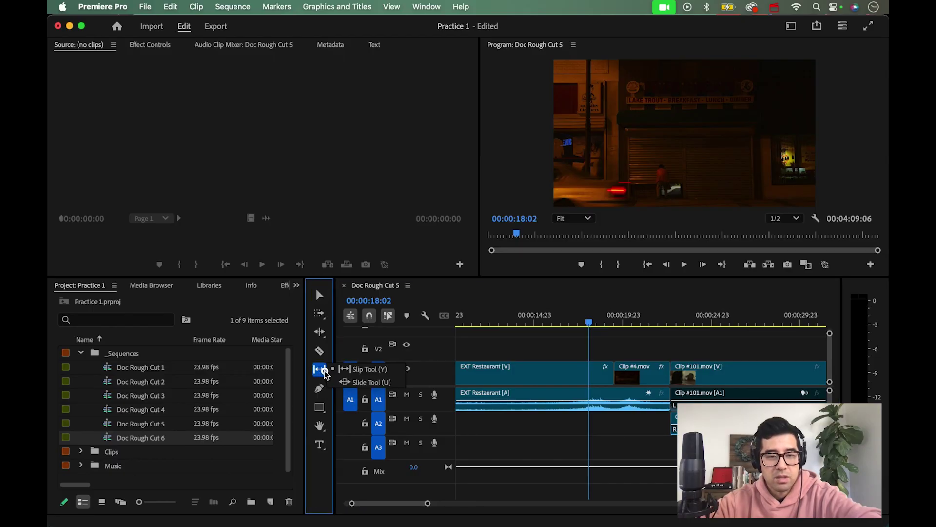
pyautogui.click(363, 369)
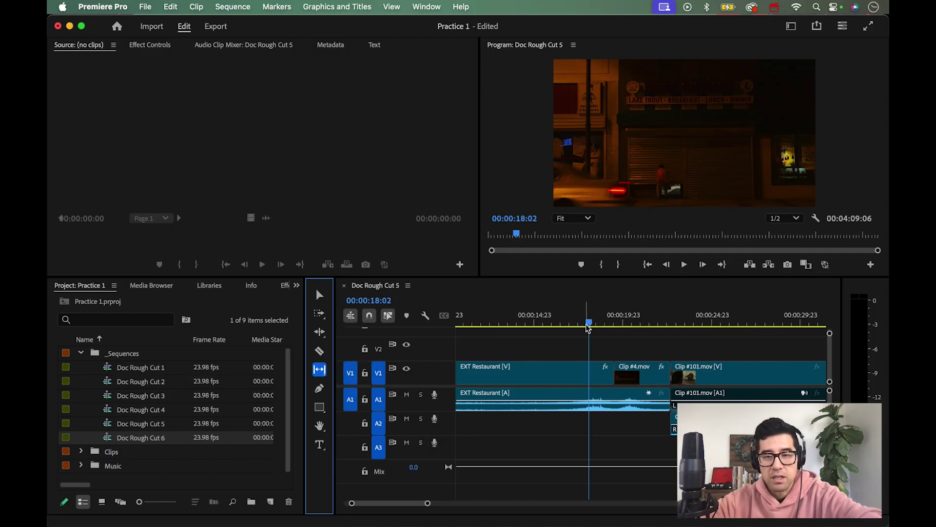
pyautogui.moveTo(590, 325); pyautogui.dragTo(577, 324)
pyautogui.press('space')
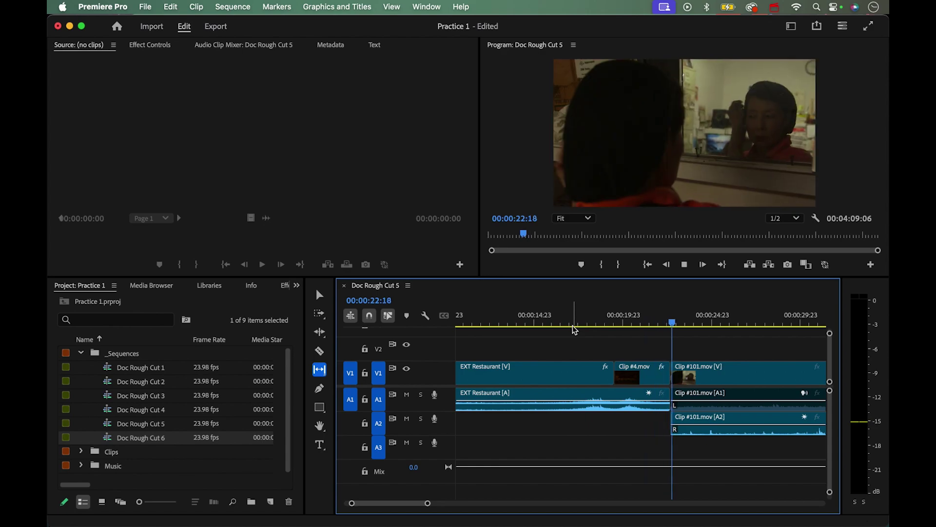
pyautogui.press('space')
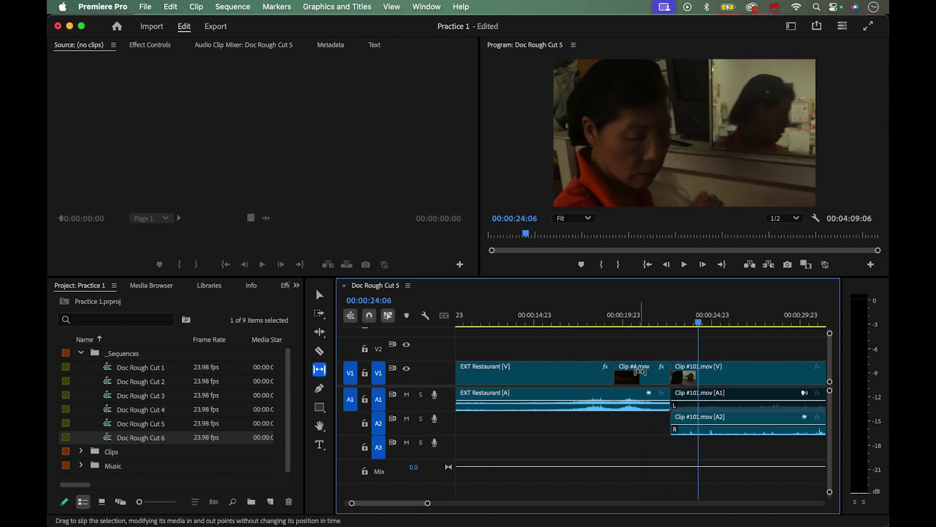
# - Review the cut from EXT Restaurant into Clip #4.mov, and select Clip #4.mov with the Selection tool
pyautogui.click(634, 322)
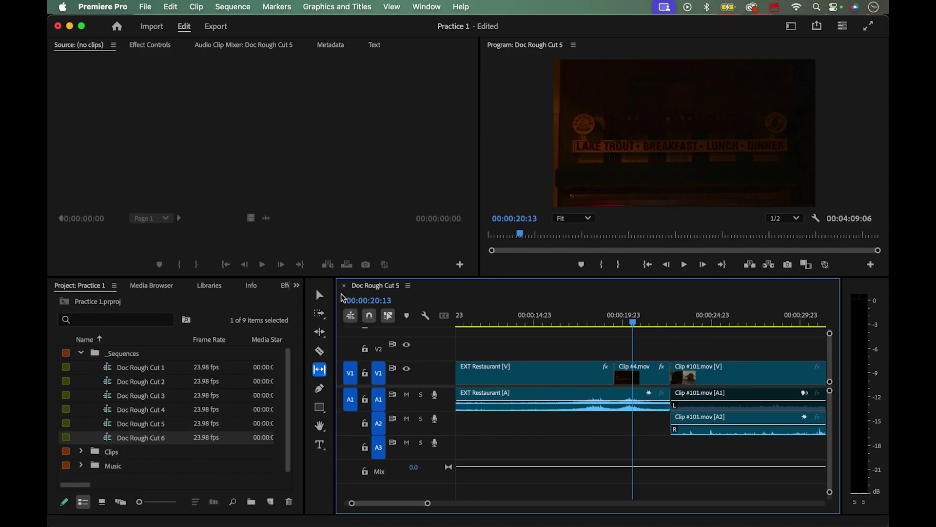
pyautogui.click(319, 295)
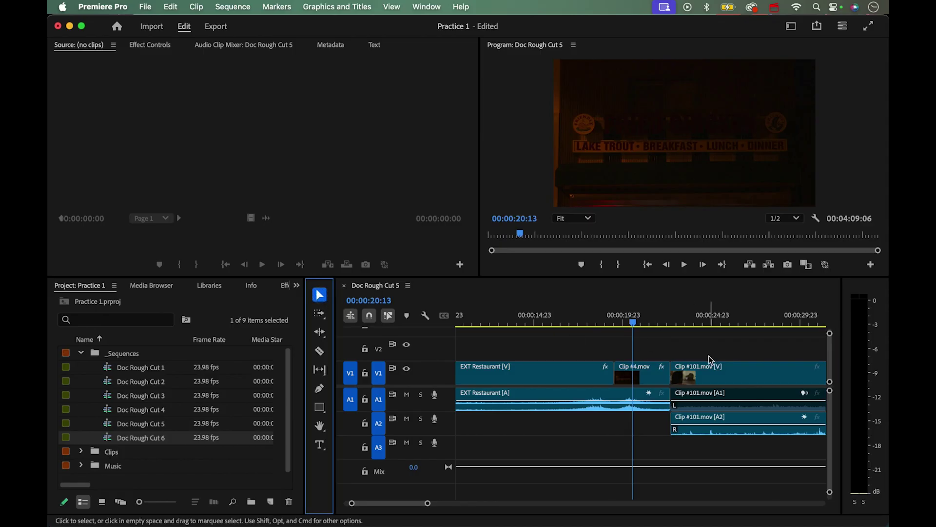
pyautogui.click(642, 320)
pyautogui.moveTo(642, 320); pyautogui.dragTo(604, 321)
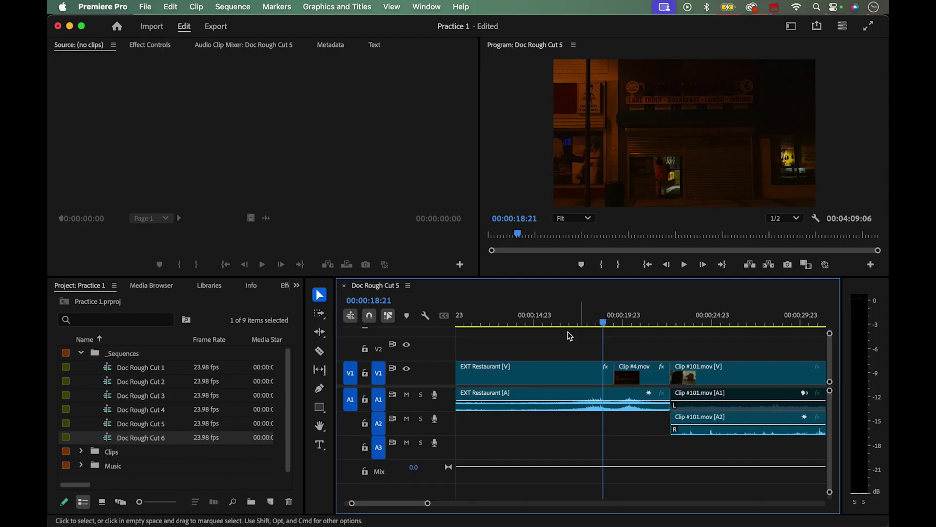
pyautogui.click(650, 318)
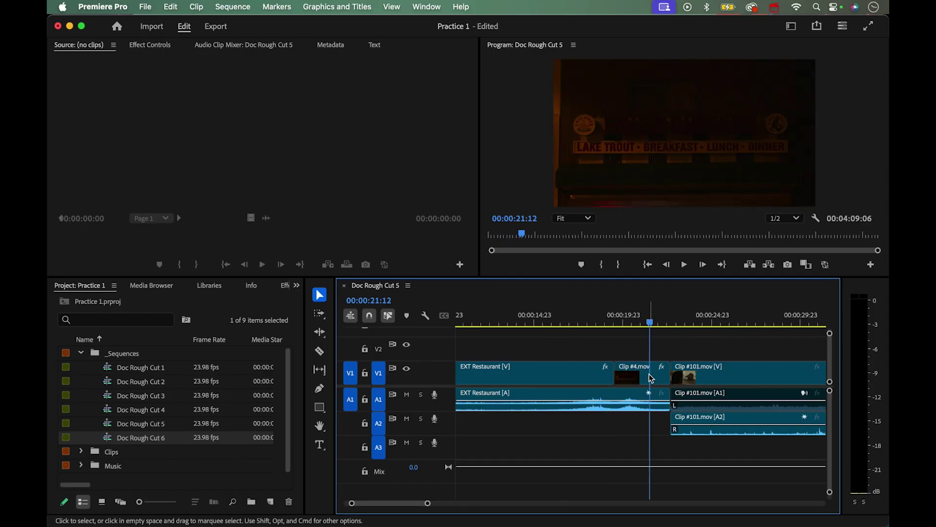
pyautogui.moveTo(646, 373)
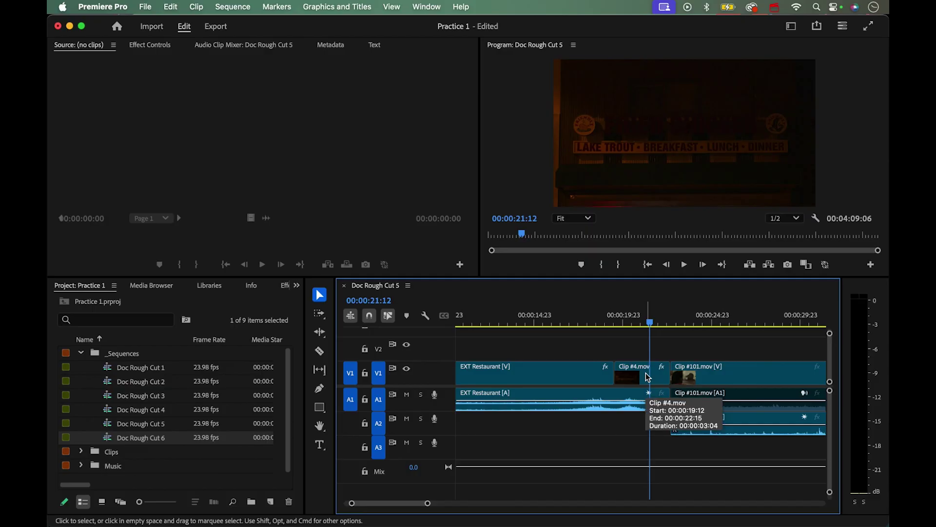
pyautogui.click(656, 375)
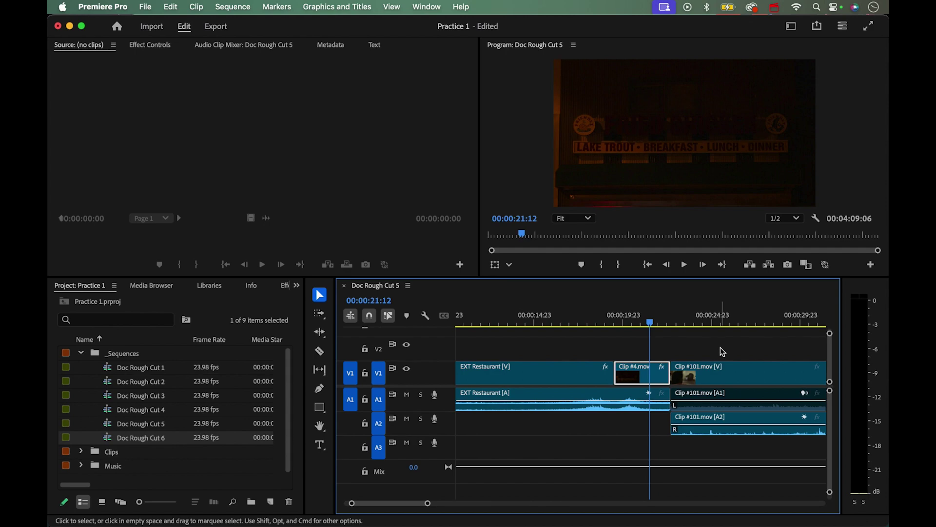
# - Select all clips after Clip #4.mov on every track and shift them about 13 seconds later
pyautogui.press('-')
pyautogui.press('-')
pyautogui.press('-')
pyautogui.press('-')
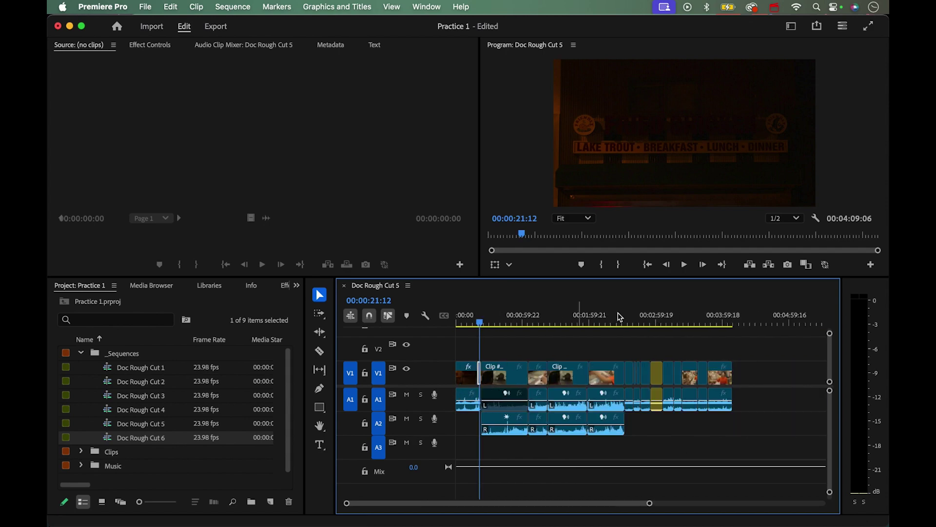
pyautogui.moveTo(518, 344); pyautogui.dragTo(760, 437)
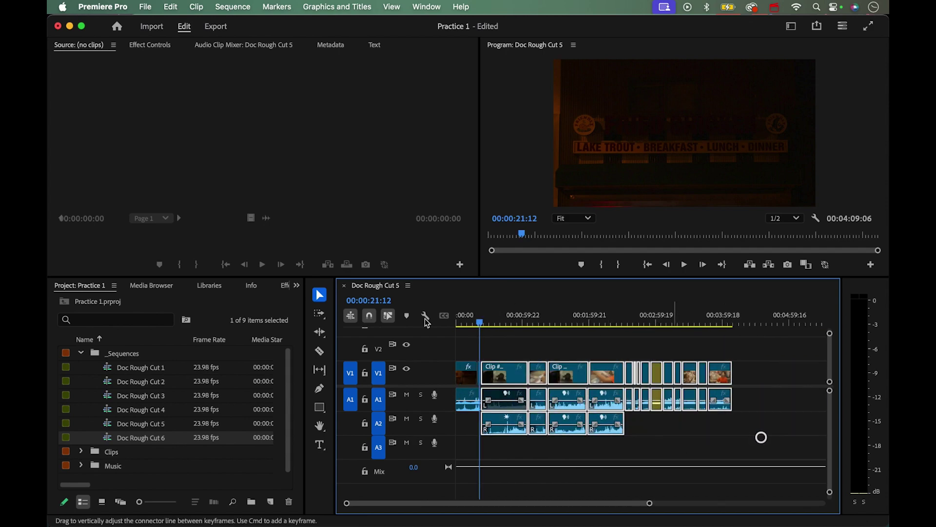
pyautogui.click(322, 315)
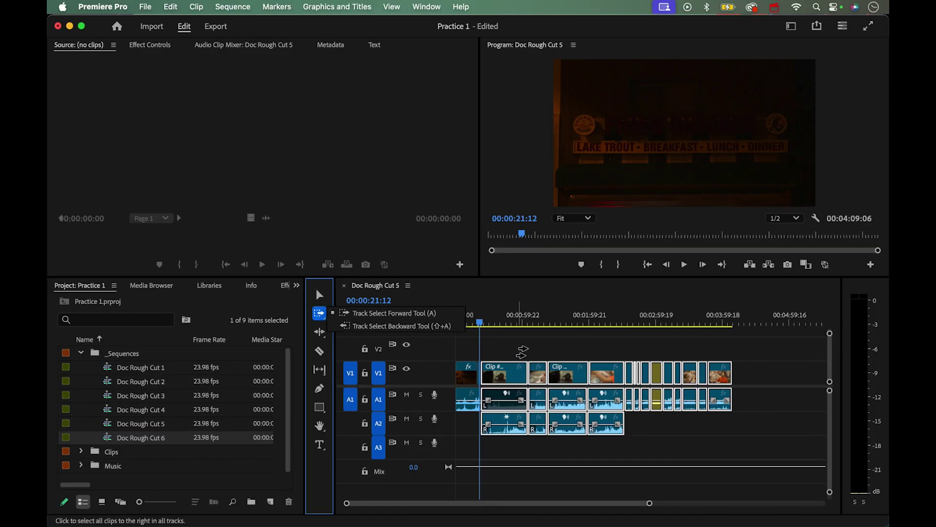
pyautogui.click(508, 347)
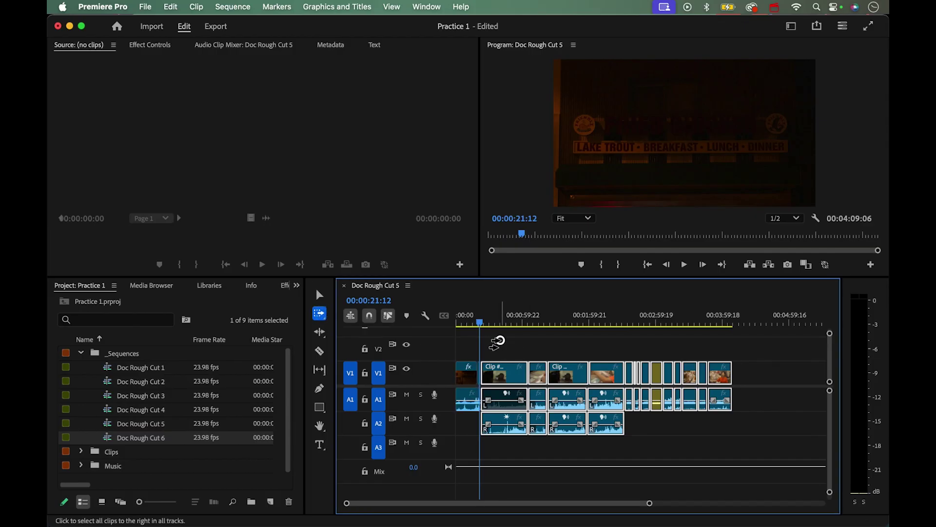
pyautogui.moveTo(494, 345); pyautogui.dragTo(510, 339)
# - Extend the end of Clip #4.mov by about 6 seconds into the gap using the Selection tool
pyautogui.press('=')
pyautogui.press('=')
pyautogui.press('=')
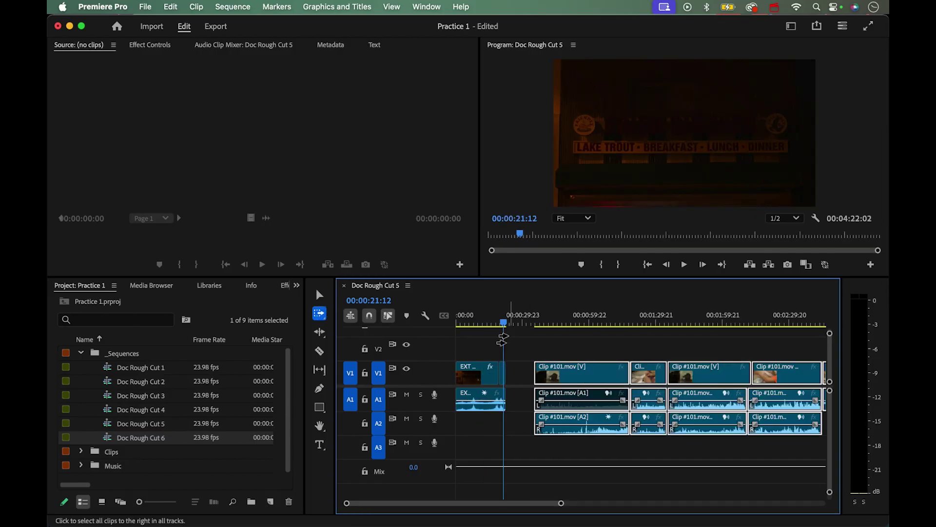
pyautogui.press('=')
pyautogui.press('v')
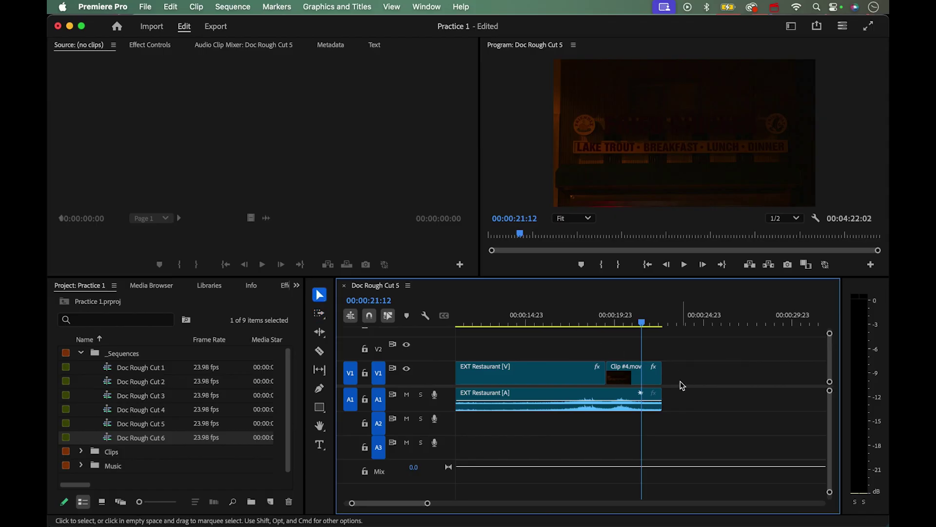
pyautogui.moveTo(664, 377); pyautogui.dragTo(771, 375)
# - Trim Clip #4.mov to its lit-sign portion at the original length and close the gap before Clip #101.mov
pyautogui.moveTo(681, 320)
pyautogui.mouseDown()
pyautogui.moveTo(709, 323)
pyautogui.moveTo(697, 321)
pyautogui.mouseUp()
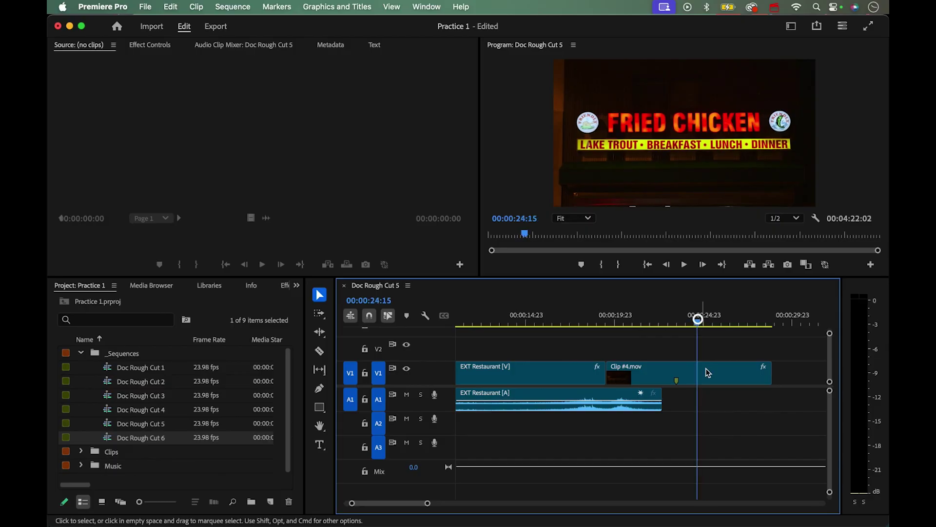
pyautogui.press('super+k')
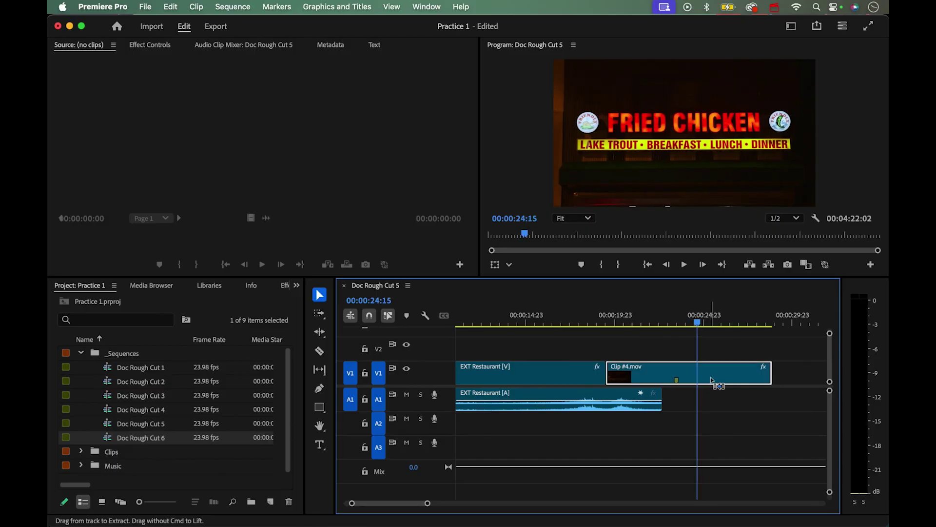
pyautogui.moveTo(701, 375); pyautogui.dragTo(681, 373)
pyautogui.click(689, 374)
pyautogui.press('Delete')
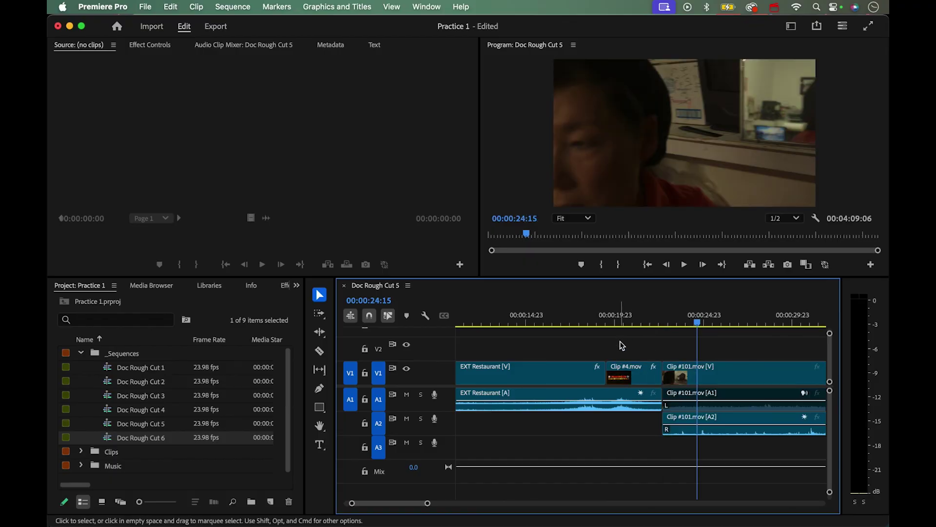
# - Play the re-edited section from about 00:00:19:00 through Clip #4.mov into Clip #101.mov
pyautogui.click(591, 317)
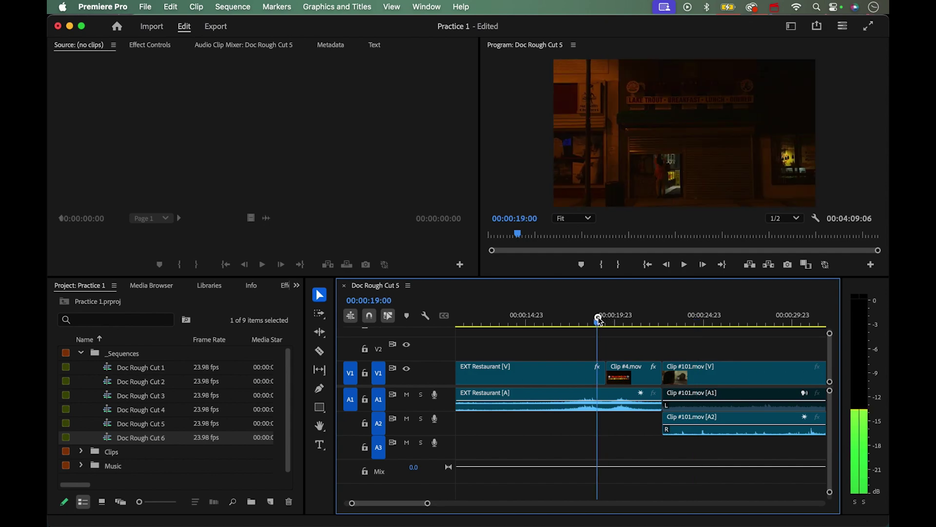
pyautogui.press('space')
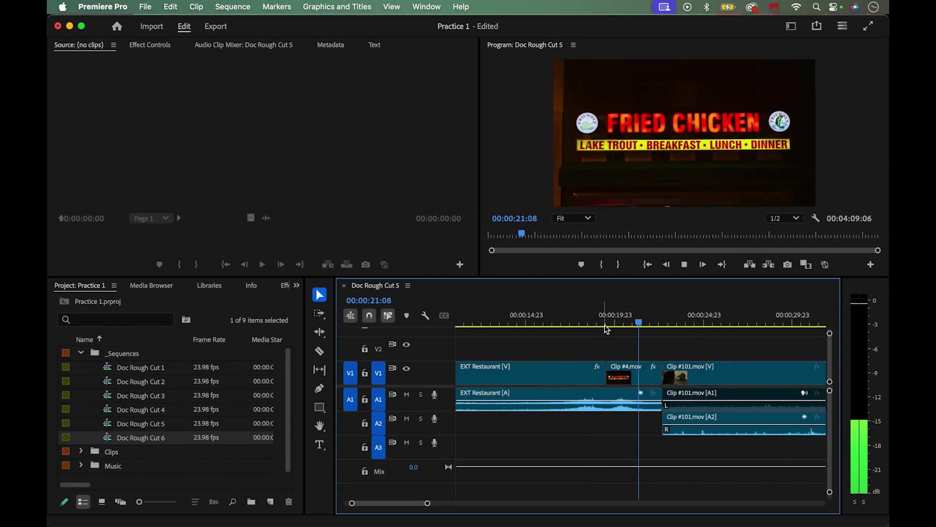
pyautogui.press('space')
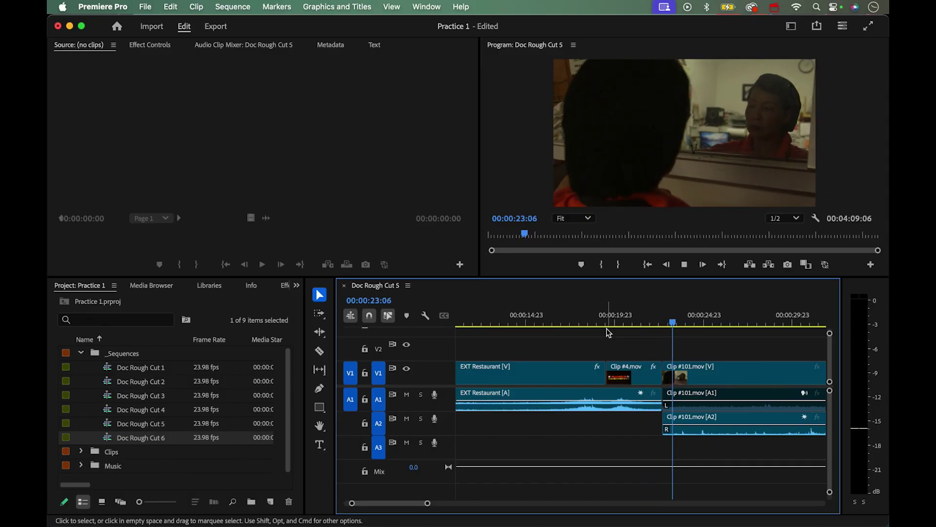
# - Undo the manual extending, trimming and shifting of the clips to restore the original arrangement around Clip #4.mov
pyautogui.press('super+z')
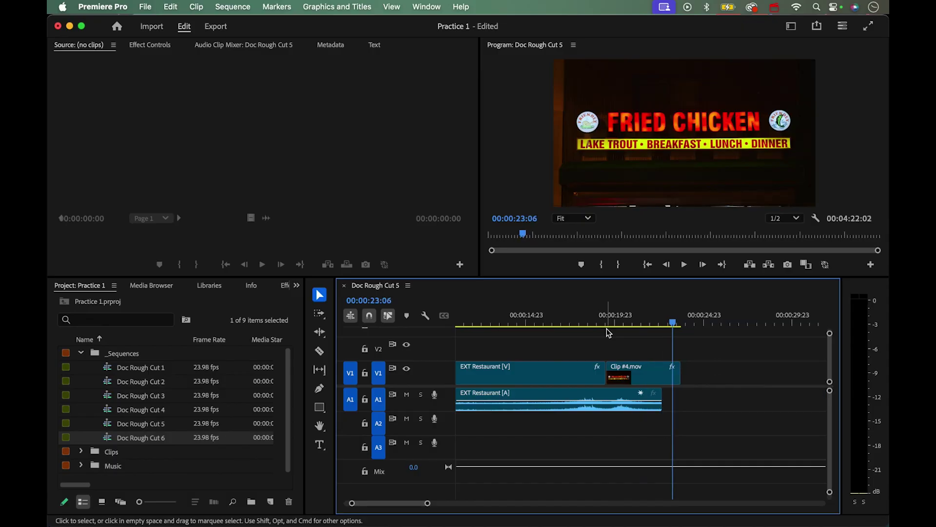
pyautogui.press('super+z')
pyautogui.press('super+z')
pyautogui.press('super+z')
pyautogui.press('super+z')
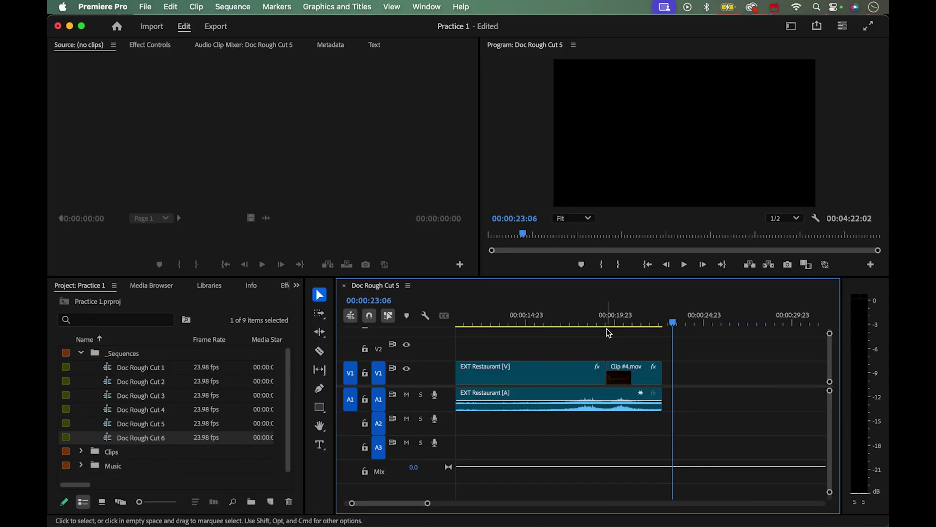
pyautogui.press('super+shift+z')
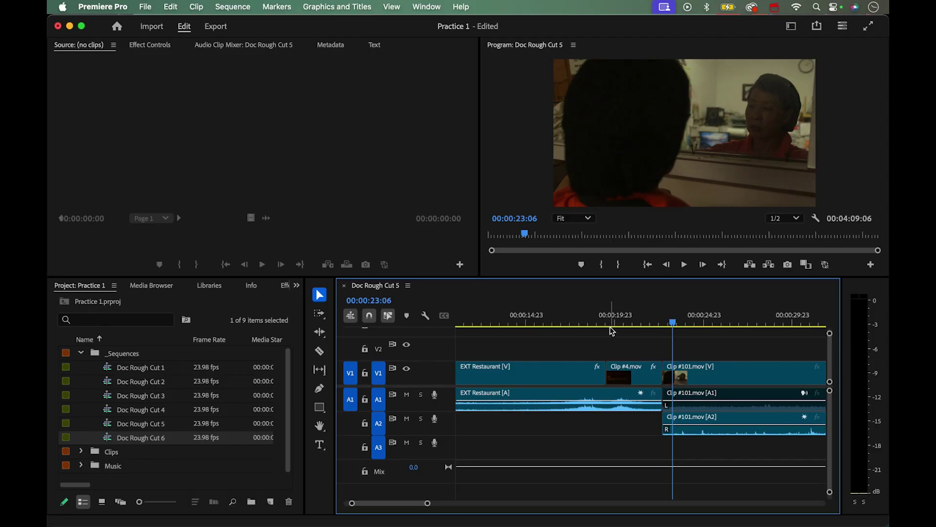
# - Slip the source footage inside Clip #4.mov by about 12 frames with the Slip tool, keeping its timeline position
pyautogui.click(614, 322)
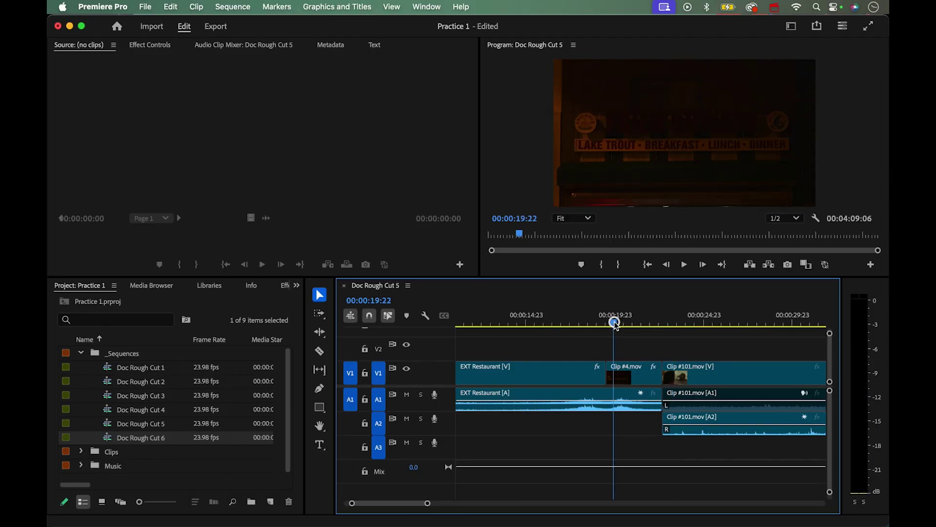
pyautogui.click(595, 323)
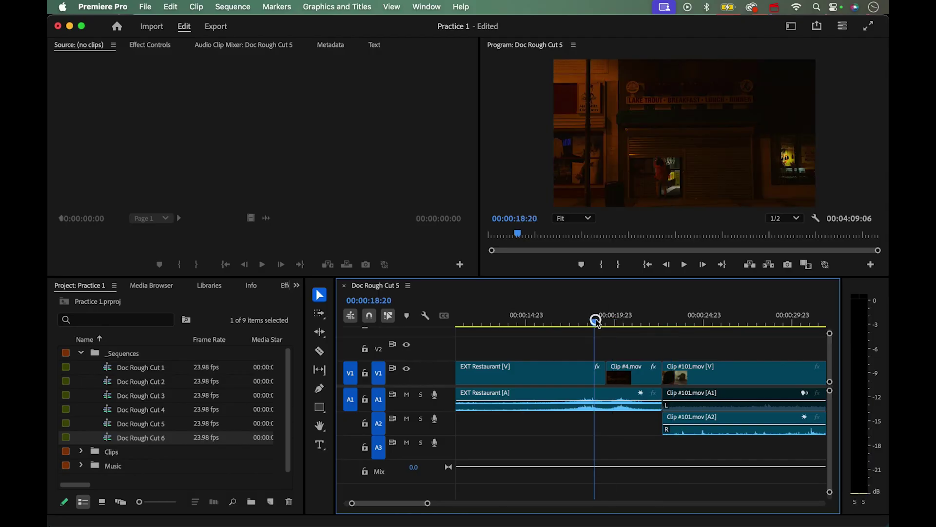
pyautogui.press('y')
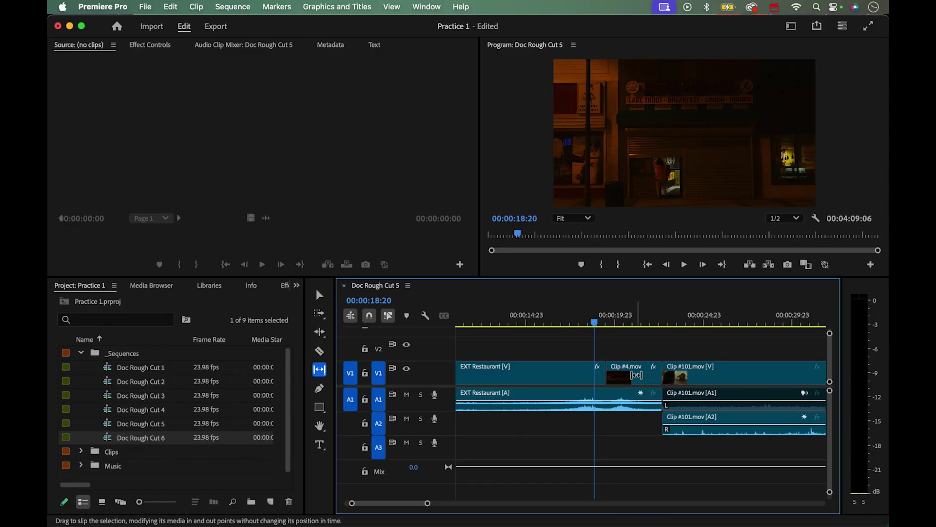
pyautogui.click(636, 375)
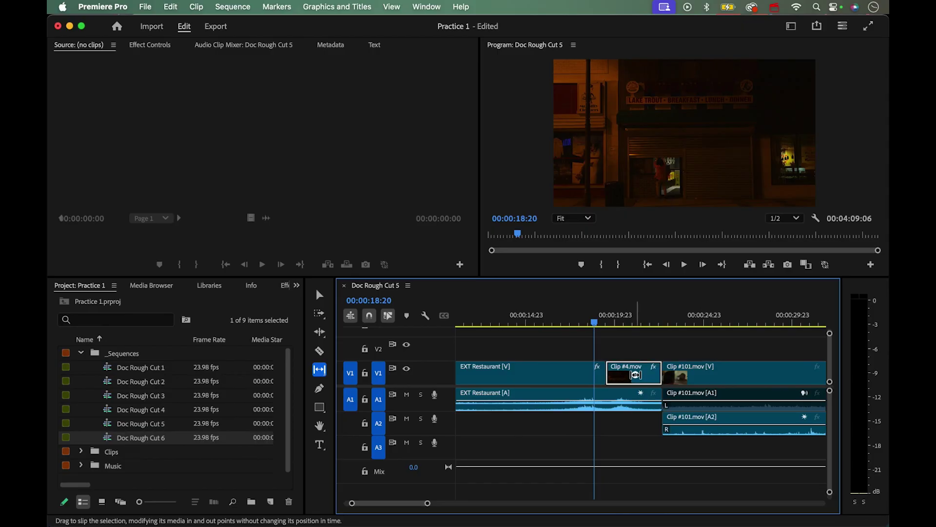
pyautogui.moveTo(635, 375)
pyautogui.mouseDown()
pyautogui.moveTo(572, 376)
pyautogui.moveTo(646, 376)
pyautogui.mouseUp()
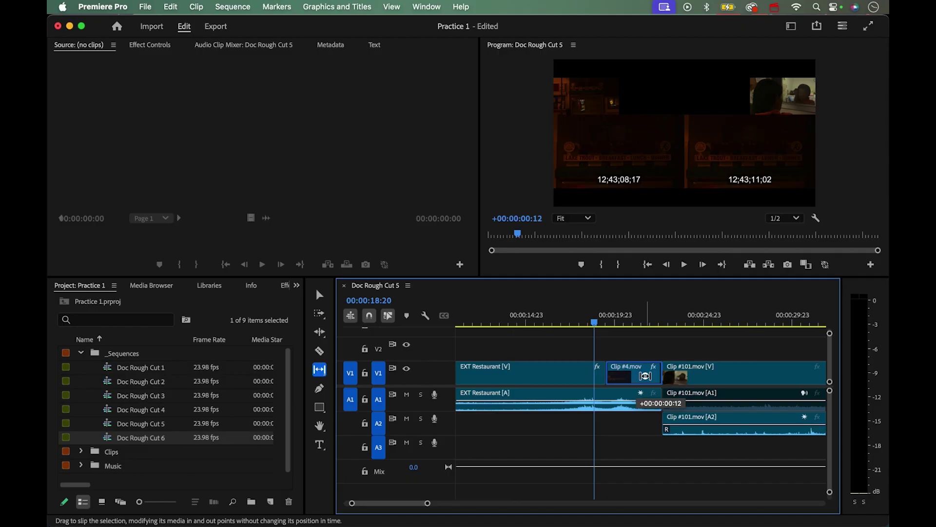
pyautogui.moveTo(646, 376); pyautogui.dragTo(645, 376)
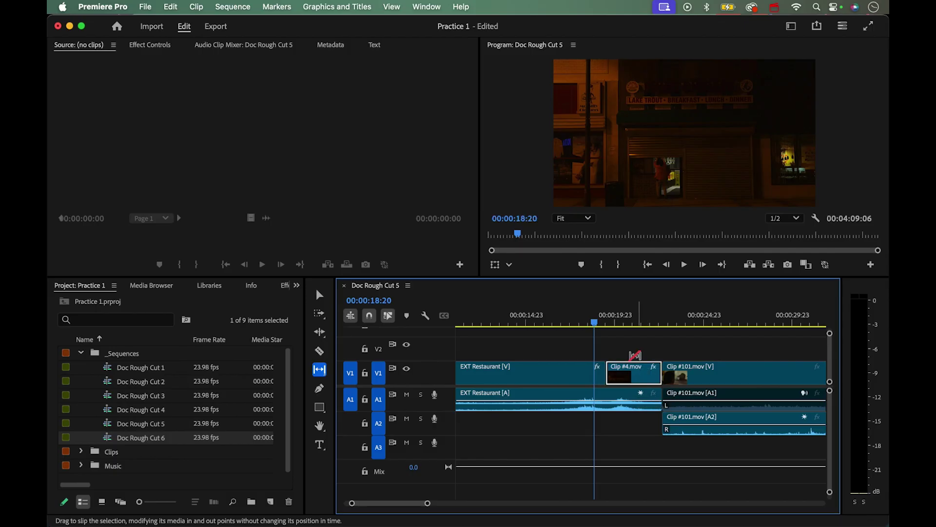
# - Use the Selection tool to select EXT Restaurant and Clip #101.mov in turn, finishing with Clip #4.mov selected
pyautogui.press('v')
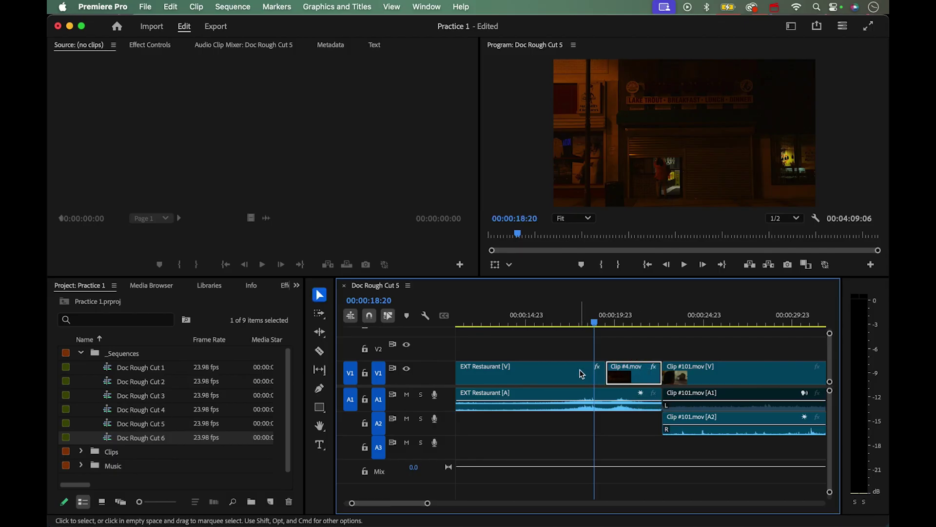
pyautogui.click(580, 369)
pyautogui.click(637, 373)
pyautogui.click(681, 369)
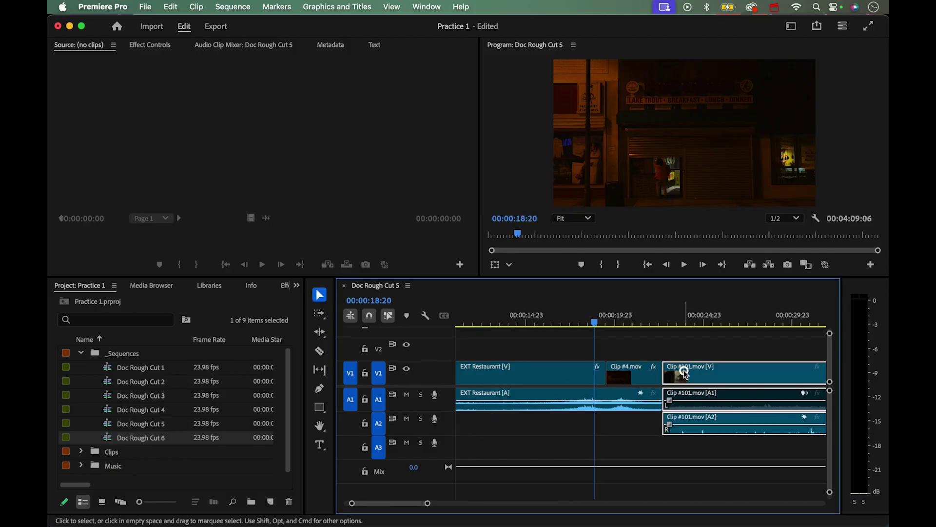
pyautogui.click(583, 373)
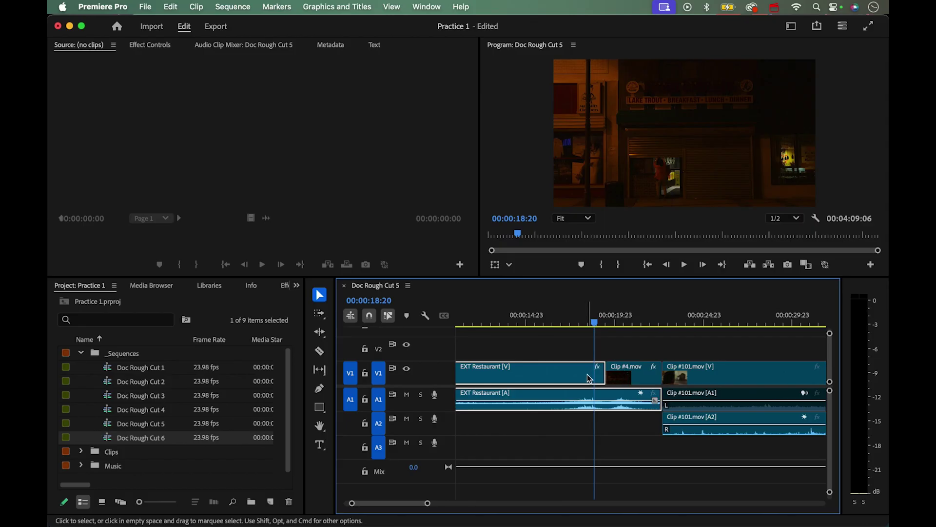
pyautogui.click(619, 373)
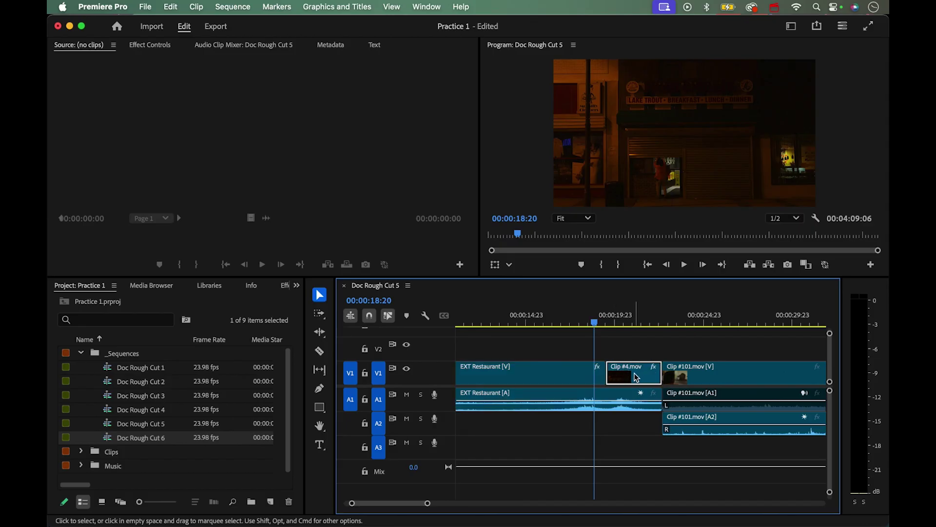
# - Slip the source footage inside Clip #4.mov by about -00:00:01:14 with the Slip tool to show a later portion
pyautogui.click(681, 379)
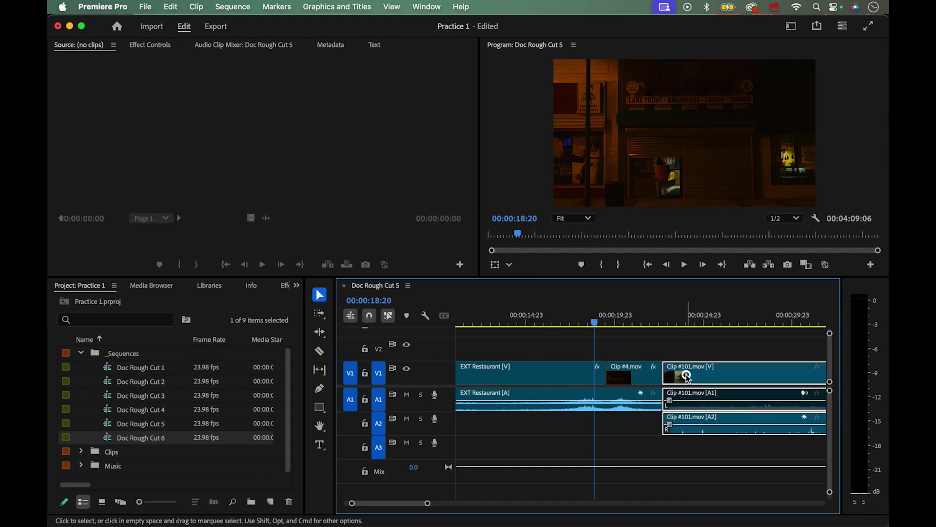
pyautogui.click(645, 379)
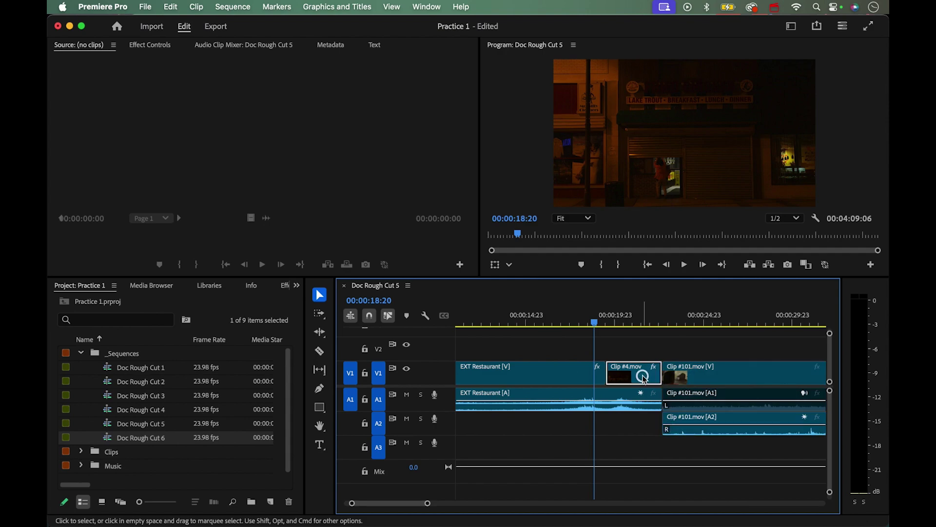
pyautogui.press('y')
pyautogui.moveTo(643, 376); pyautogui.dragTo(634, 376)
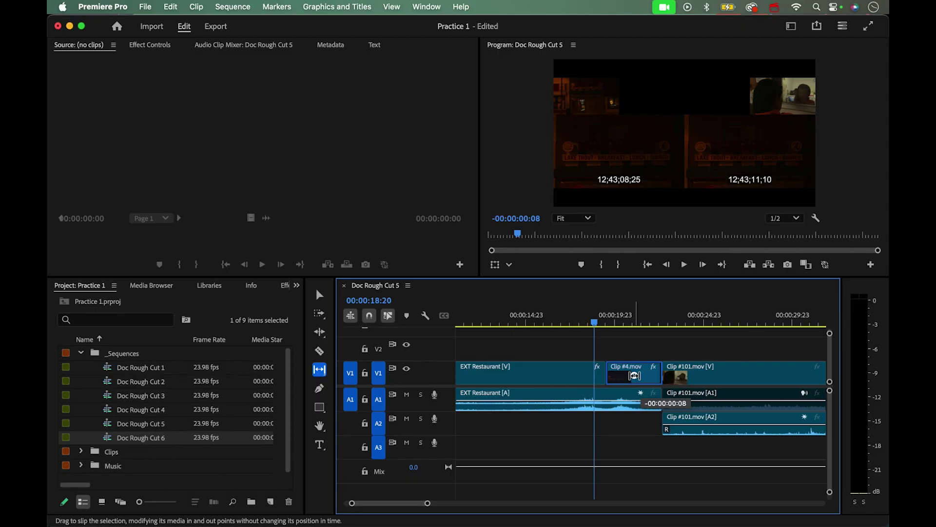
pyautogui.moveTo(634, 376); pyautogui.dragTo(612, 376)
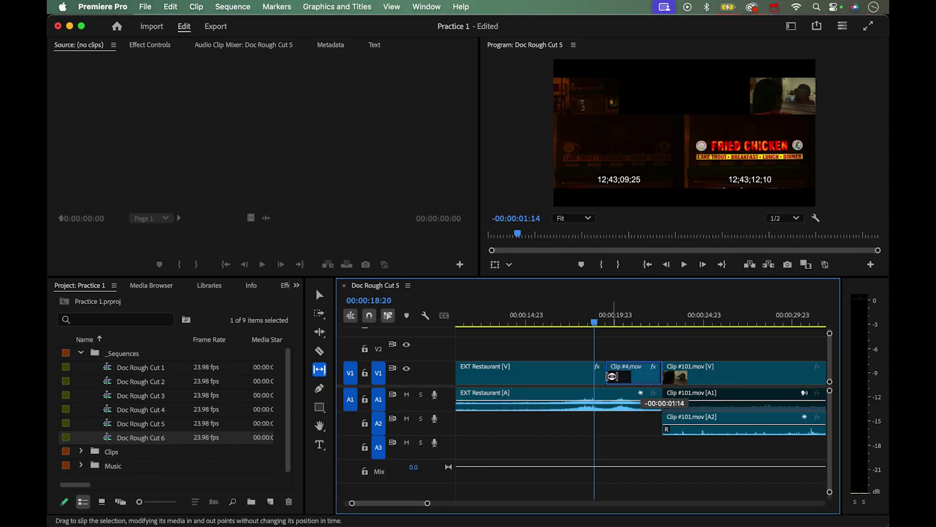
pyautogui.moveTo(612, 376)
pyautogui.mouseDown()
pyautogui.moveTo(622, 375)
pyautogui.moveTo(600, 375)
pyautogui.moveTo(625, 375)
pyautogui.moveTo(606, 373)
pyautogui.mouseUp()
# - Play the sequence from 00:00:16:16 through Clip #4.mov, and replay the cut into Clip #101.mov from 00:00:22:03
pyautogui.click(557, 318)
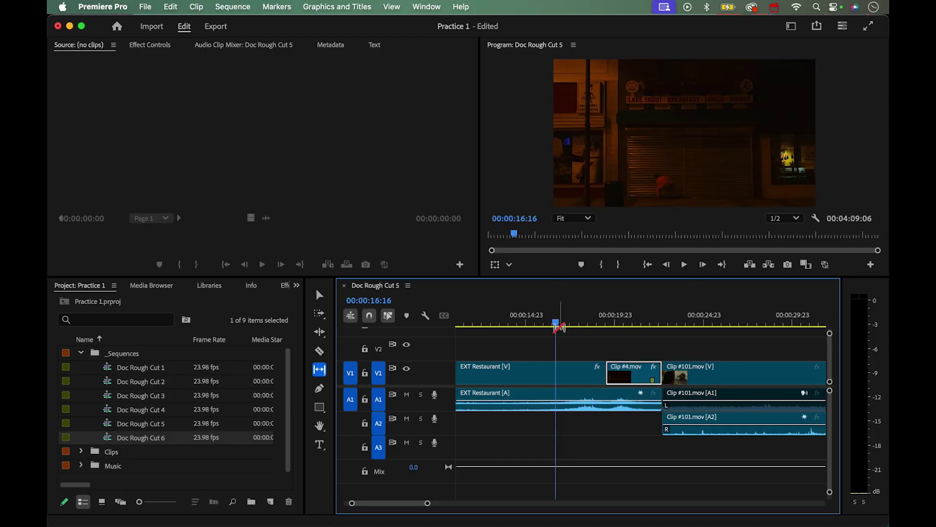
pyautogui.press('space')
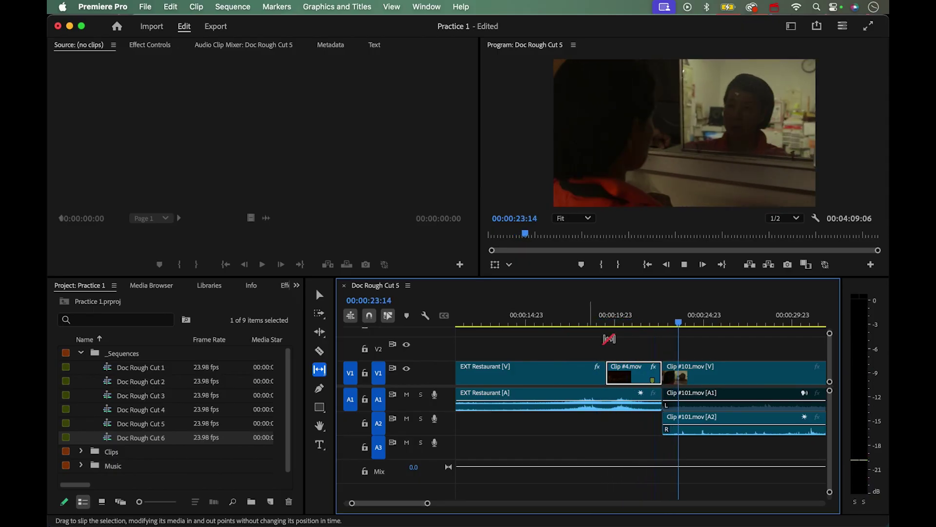
pyautogui.press('space')
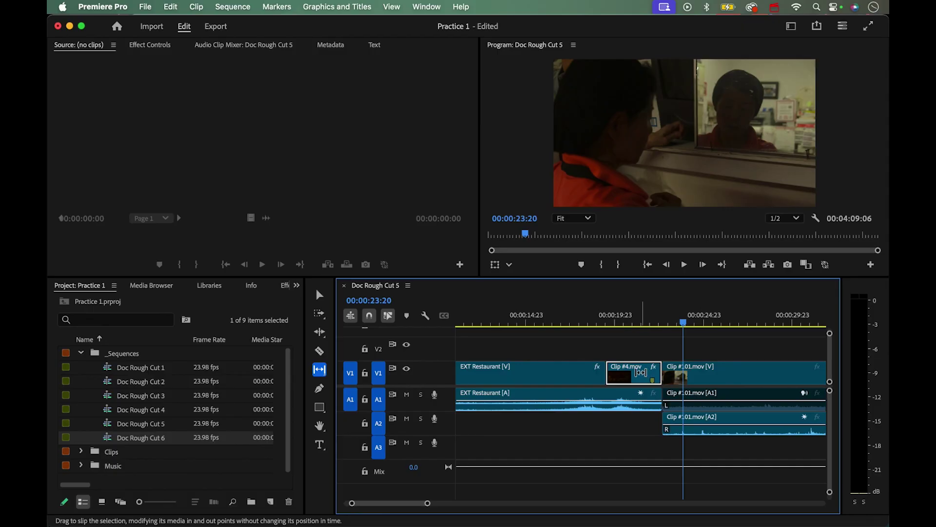
pyautogui.click(654, 323)
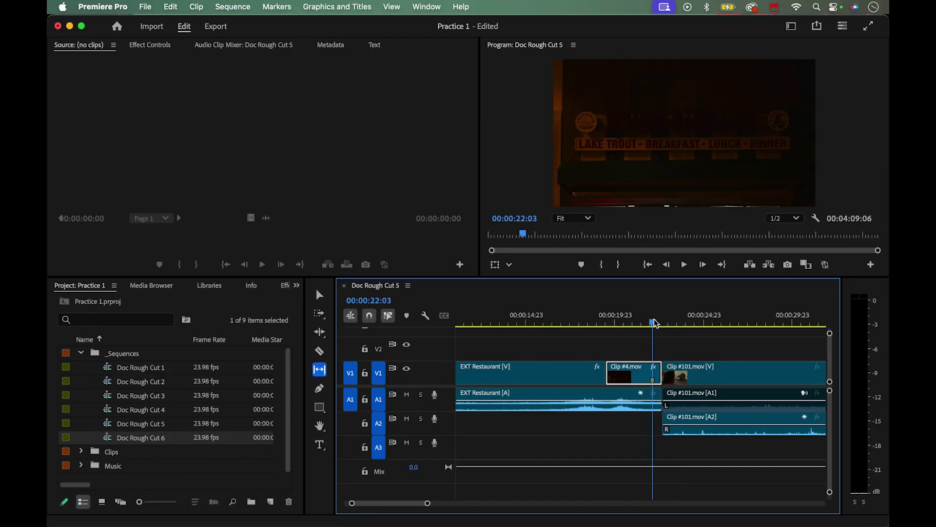
pyautogui.press('space')
pyautogui.press('space')
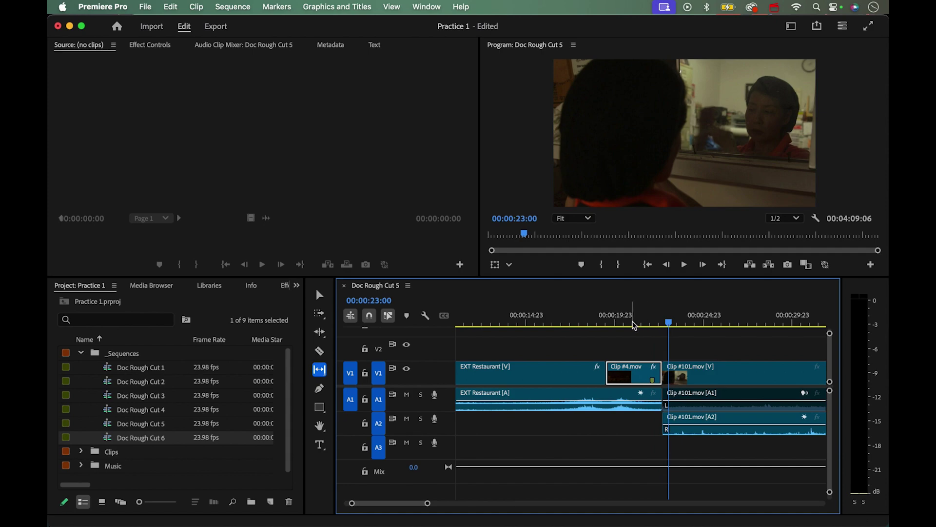
# - Slip Clip #4.mov further toward later footage, and play the result from 00:00:18:13 into Clip #101.mov
pyautogui.moveTo(633, 372); pyautogui.dragTo(603, 372)
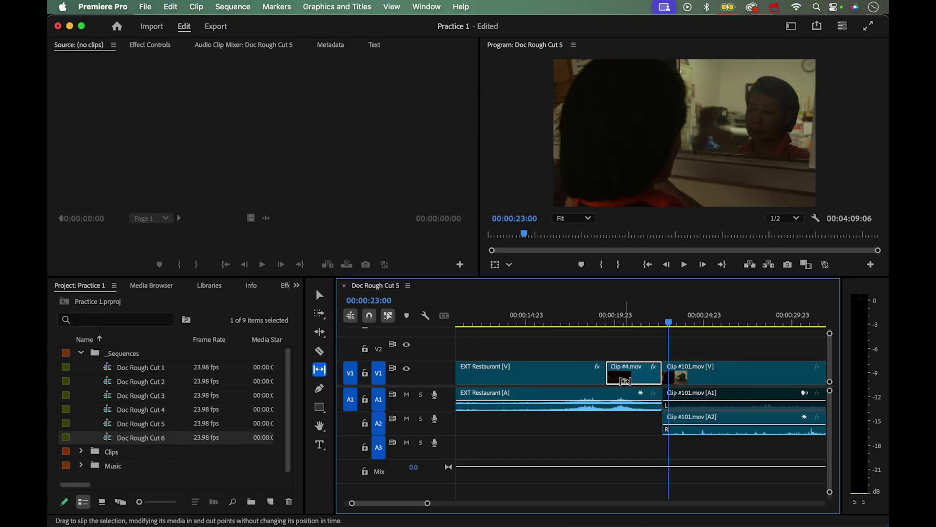
pyautogui.click(590, 322)
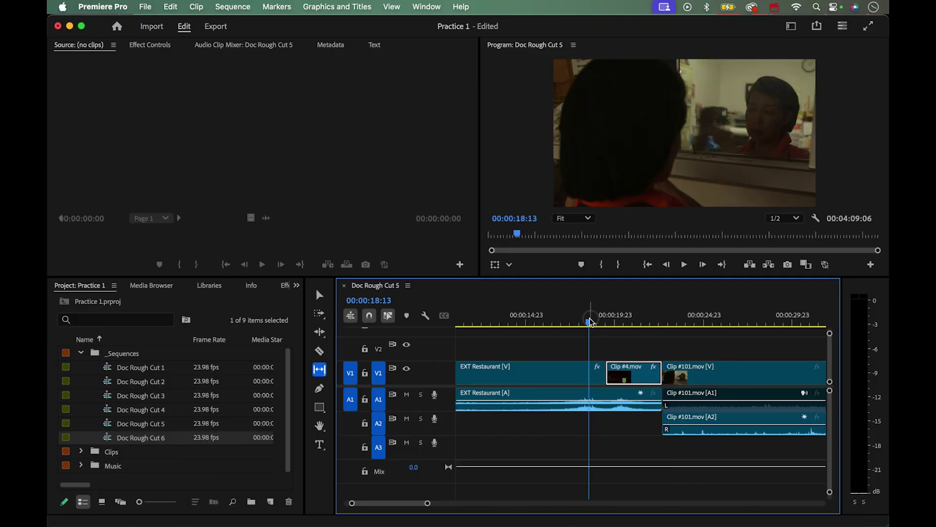
pyautogui.press('space')
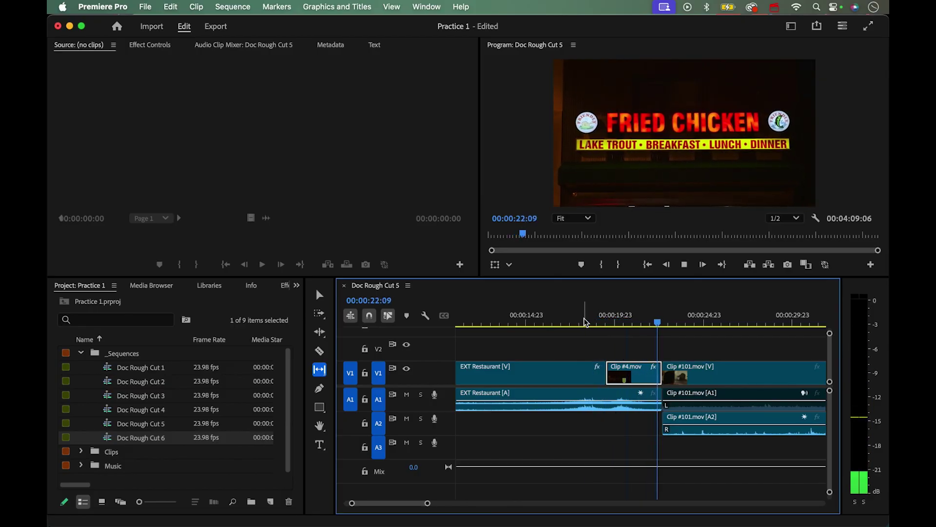
pyautogui.press('space')
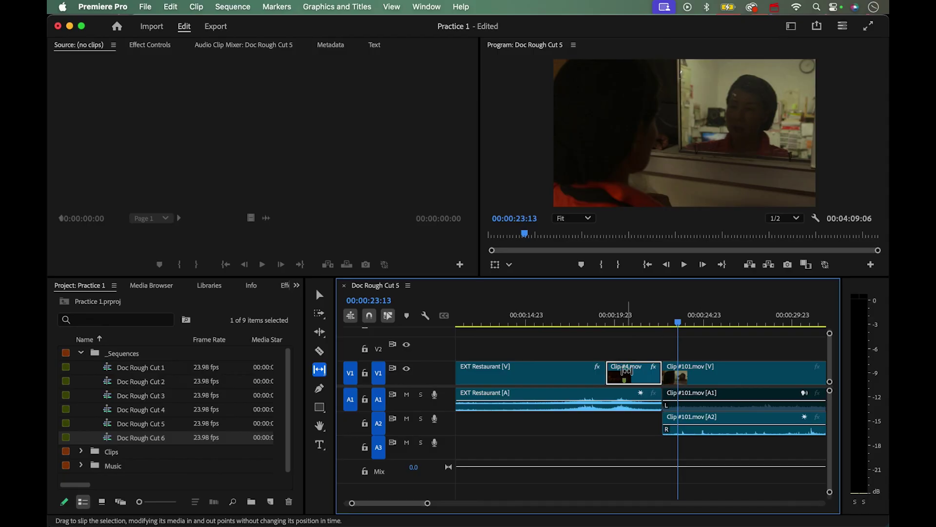
# - Slip Clip #4.mov by about another -00:00:01:06 and play the result from 00:00:18:07 into Clip #101.mov
pyautogui.moveTo(628, 372); pyautogui.dragTo(605, 372)
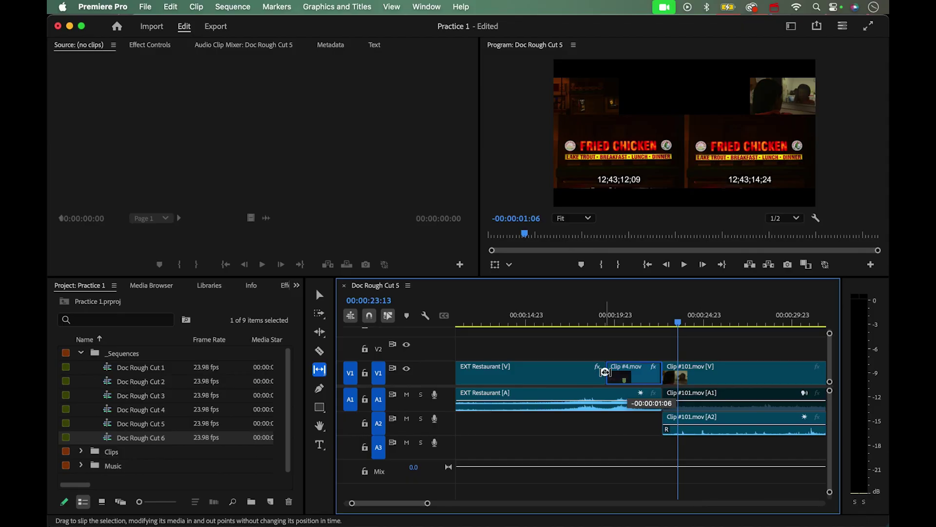
pyautogui.moveTo(605, 372); pyautogui.dragTo(604, 372)
pyautogui.click(585, 323)
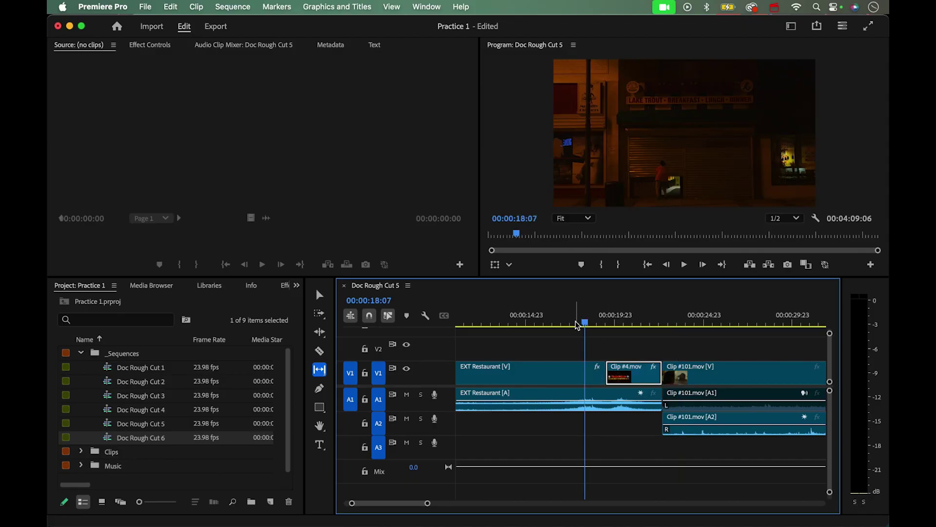
pyautogui.press('space')
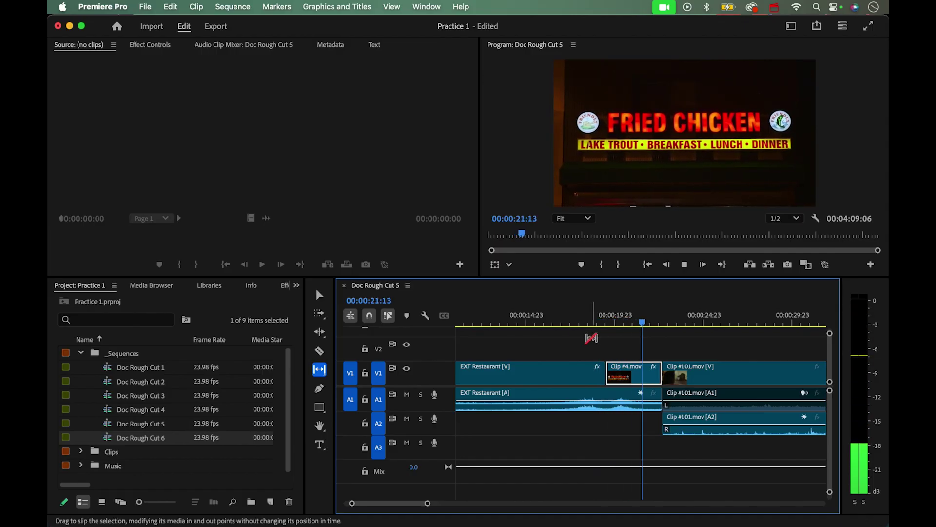
pyautogui.press('space')
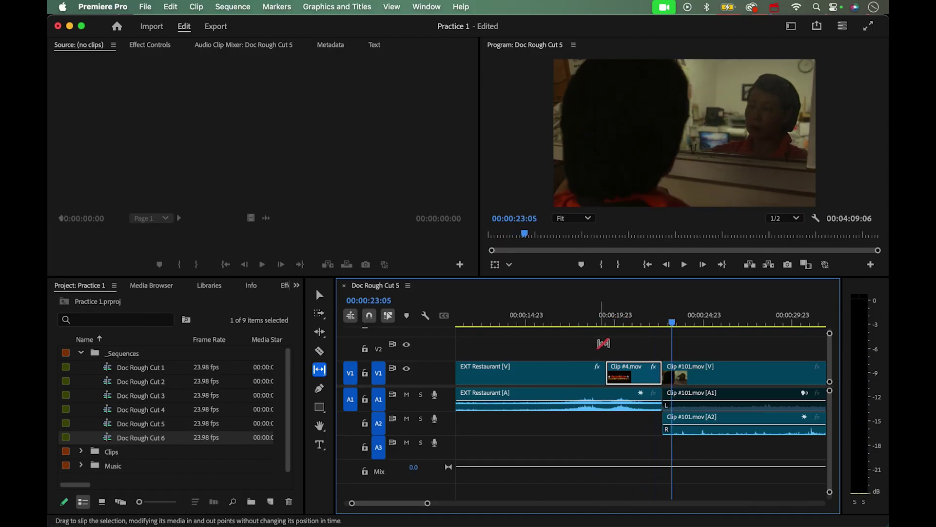
# - Slip Clip #4.mov back to a slightly earlier portion of its footage, and play the cuts around it from 00:00:18:13
pyautogui.moveTo(629, 376); pyautogui.dragTo(637, 374)
pyautogui.click(638, 375)
pyautogui.click(637, 373)
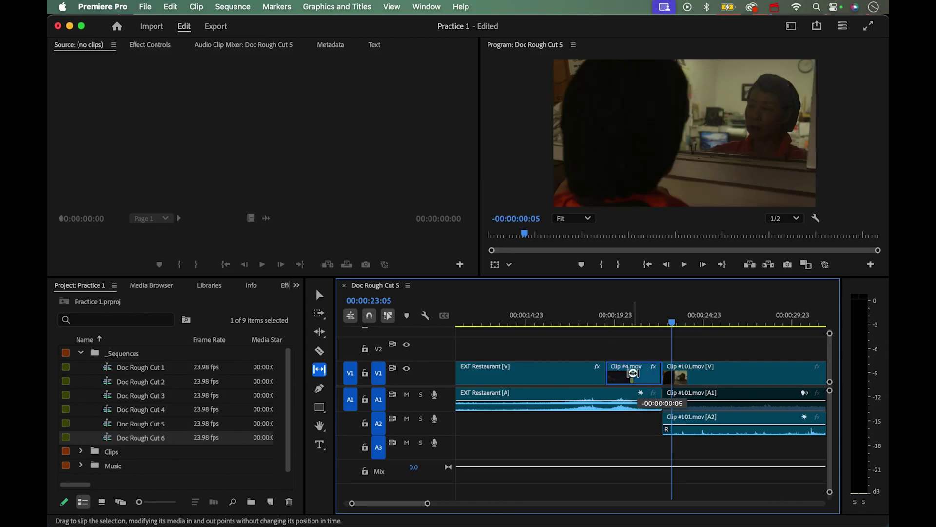
pyautogui.click(594, 322)
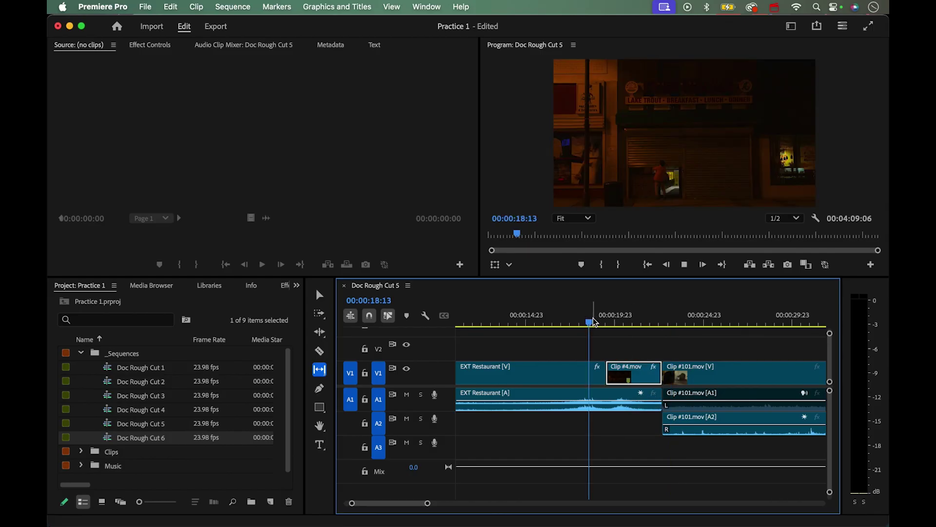
pyautogui.press('space')
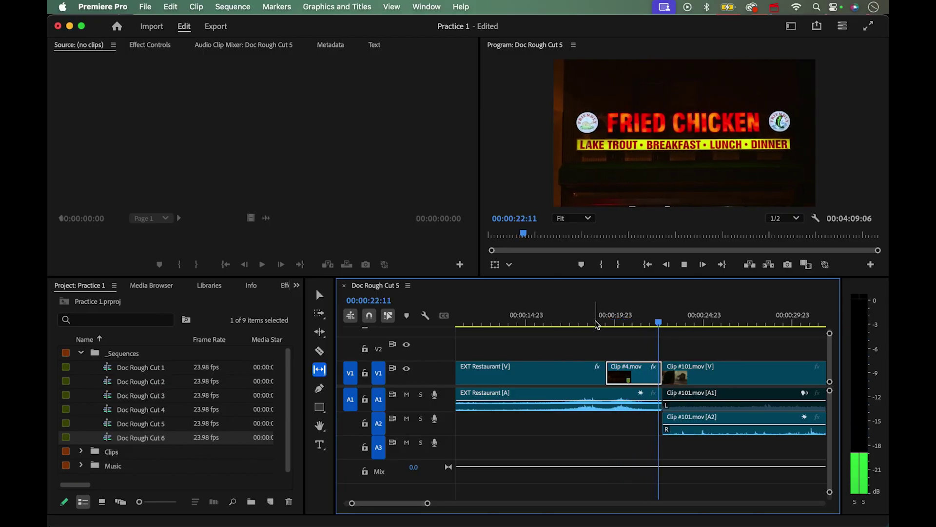
pyautogui.press('space')
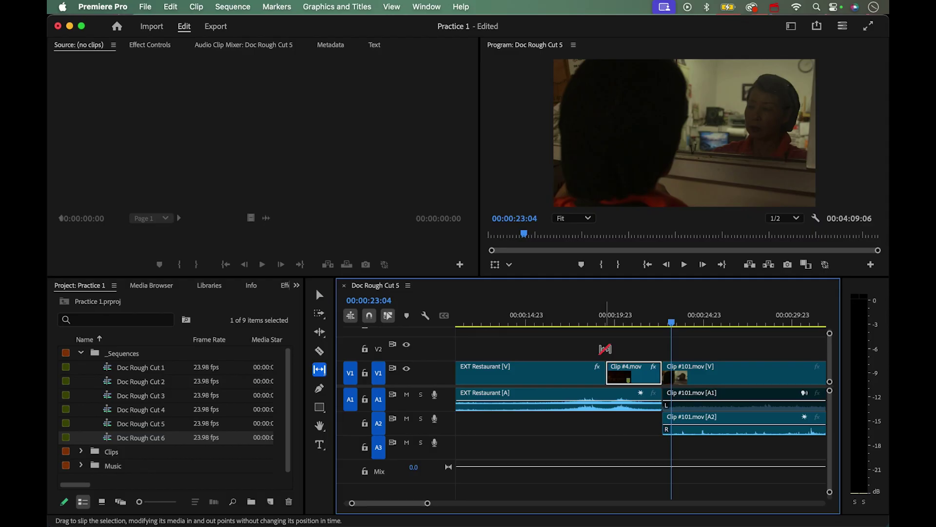
# - Slide Clip #4.mov about 00:00:02:14 later between EXT Restaurant and Clip #101.mov with the Slide tool
pyautogui.click(620, 321)
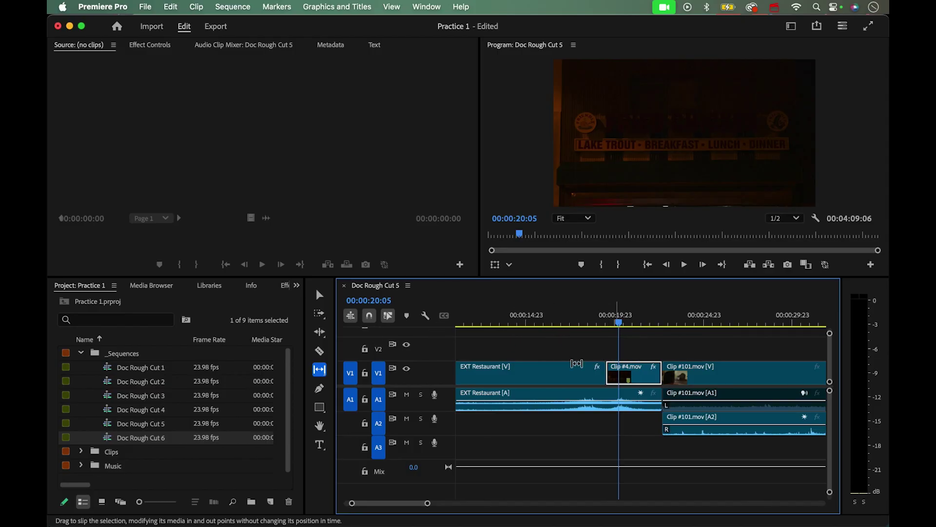
pyautogui.click(314, 373)
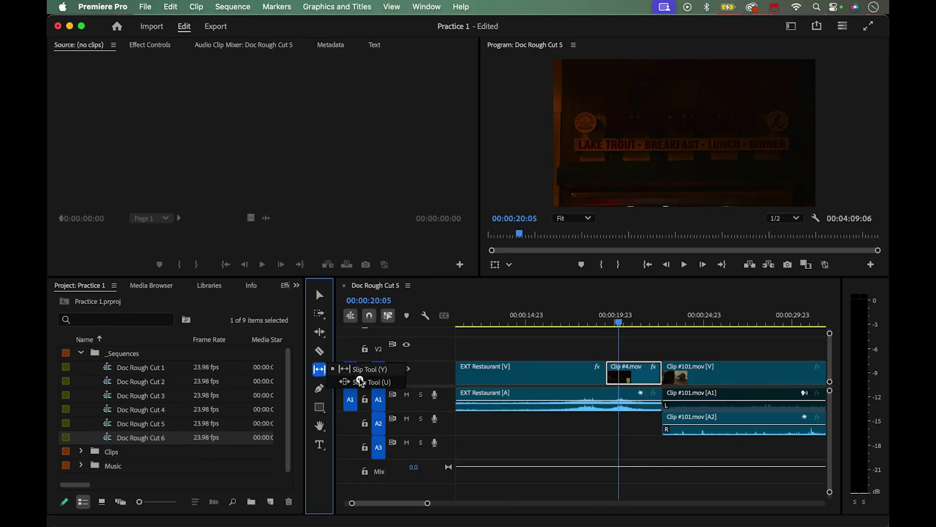
pyautogui.click(361, 382)
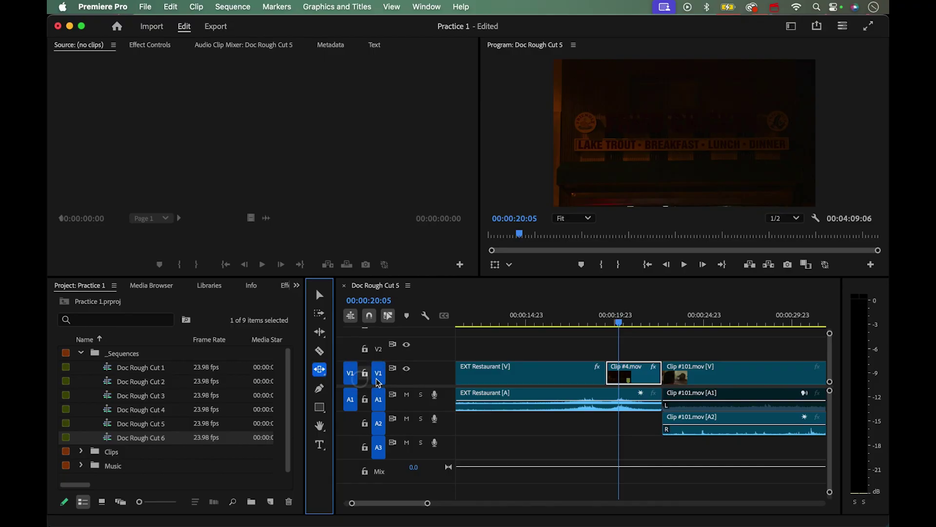
pyautogui.click(645, 376)
pyautogui.moveTo(646, 376); pyautogui.dragTo(691, 374)
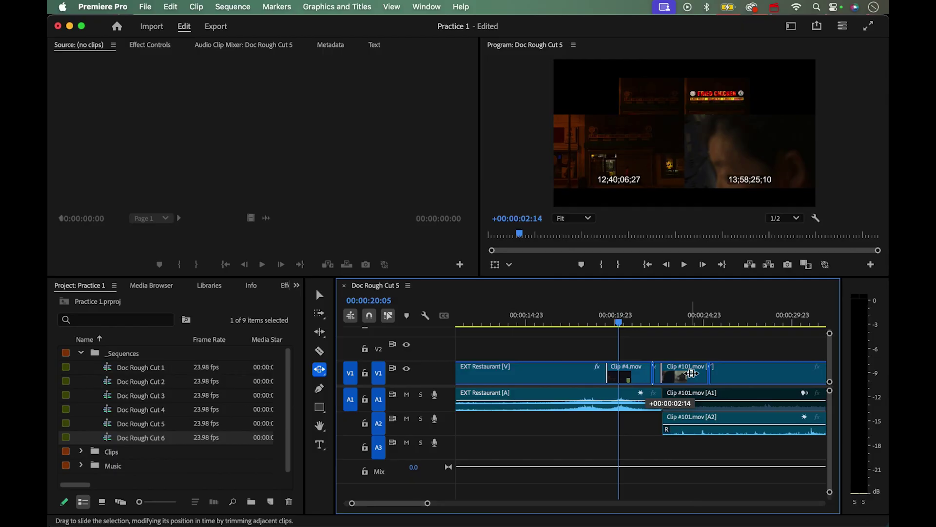
pyautogui.moveTo(692, 373); pyautogui.dragTo(692, 373)
pyautogui.moveTo(692, 373)
pyautogui.mouseDown()
pyautogui.moveTo(578, 376)
pyautogui.moveTo(693, 373)
pyautogui.mouseUp()
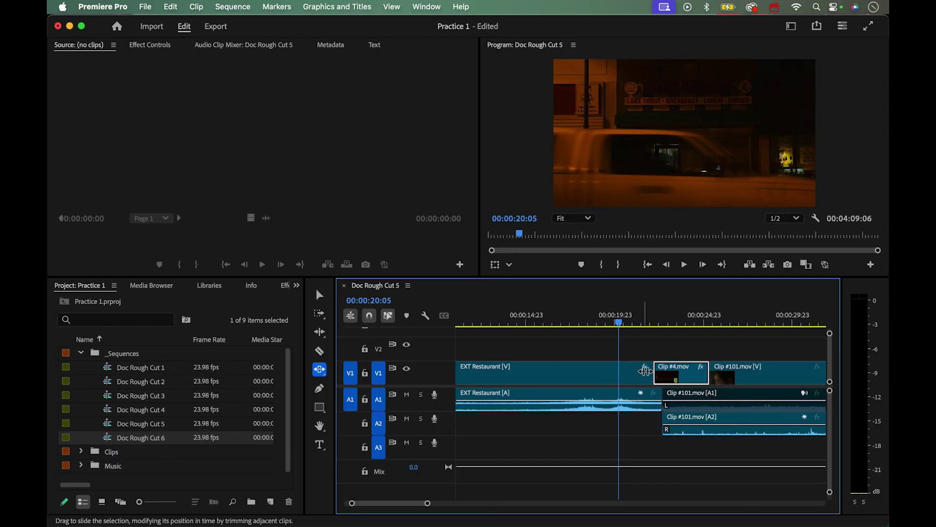
# - Play the slid arrangement from about 00:00:17:16 through Clip #4.mov to about 00:00:27:13
pyautogui.moveTo(638, 322); pyautogui.dragTo(580, 330)
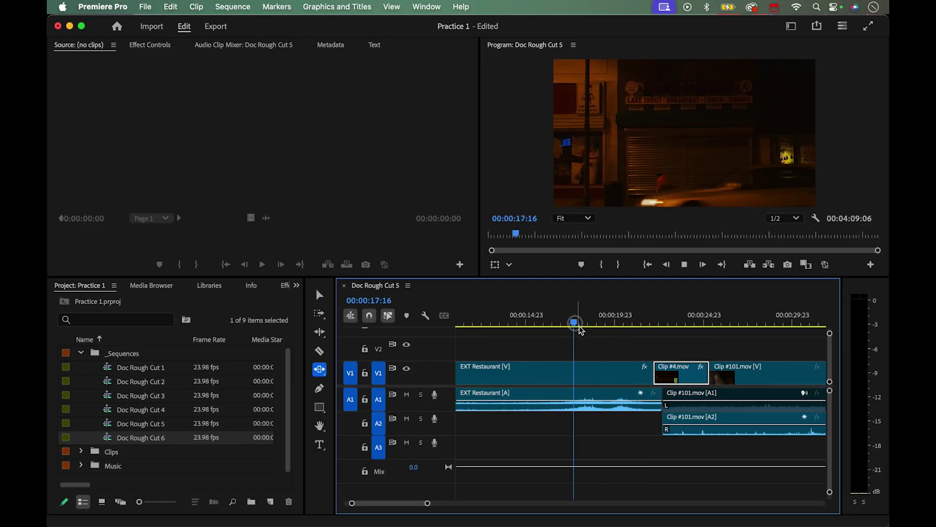
pyautogui.press('space')
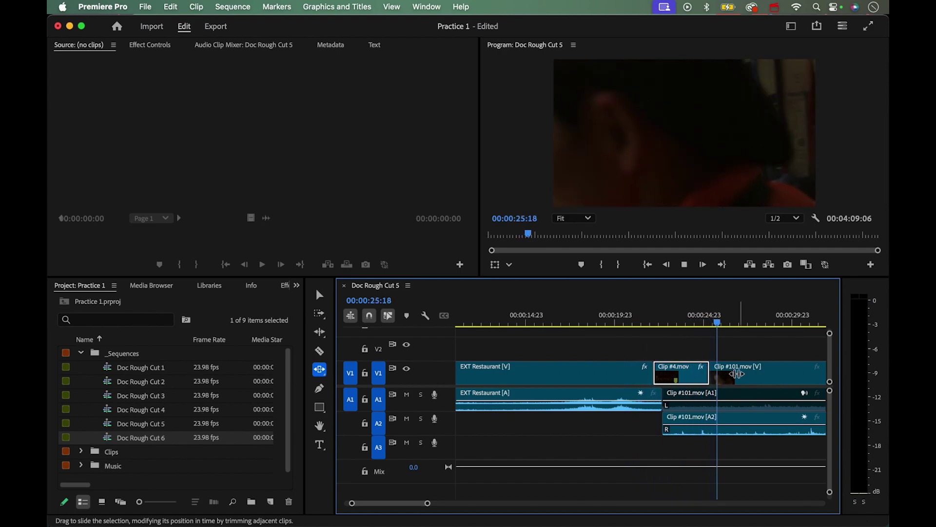
pyautogui.press('space')
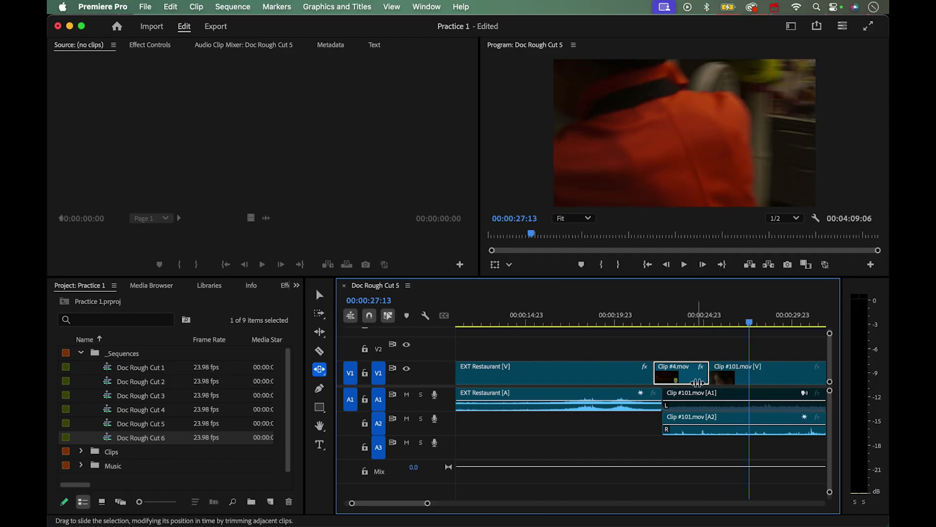
# - Slide Clip #4.mov back to its original timeline position and activate the Selection tool
pyautogui.moveTo(701, 379); pyautogui.dragTo(654, 379)
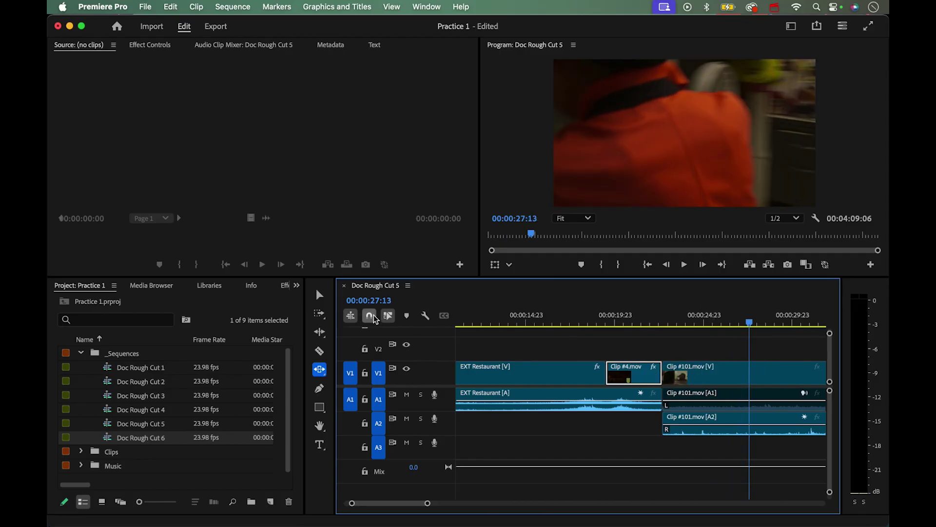
pyautogui.click(320, 296)
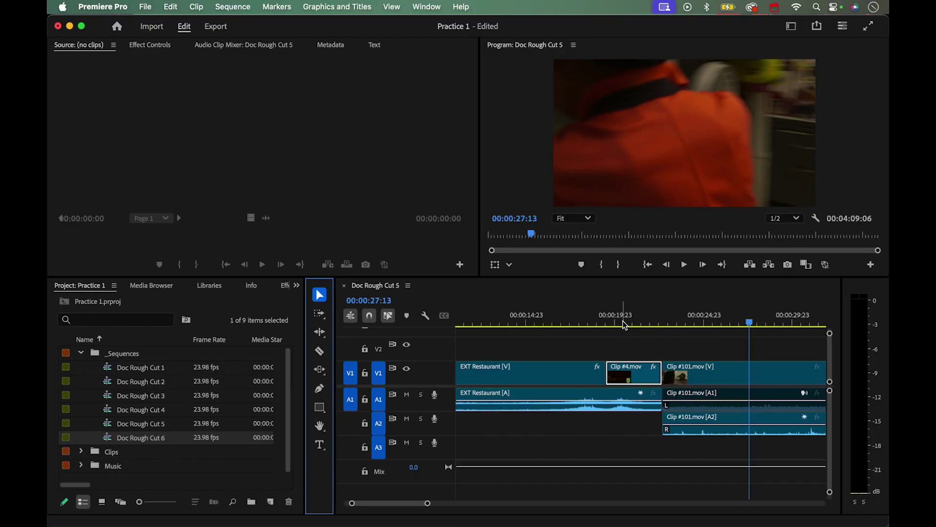
# - Open the Doc Rough Cut 6 sequence, select the three 22 Audio Track.aiff clips on A3, and clear the selection
pyautogui.doubleClick(110, 438)
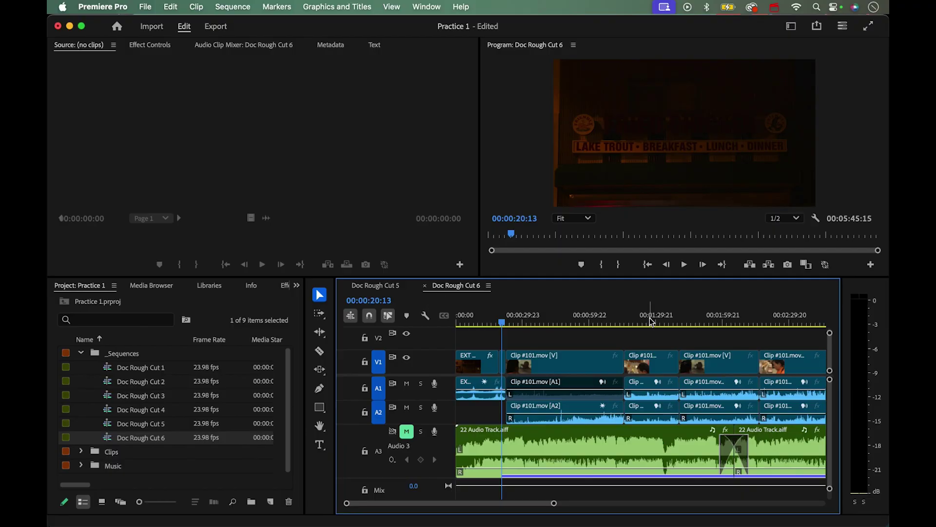
pyautogui.click(637, 320)
pyautogui.press('-')
pyautogui.press('-')
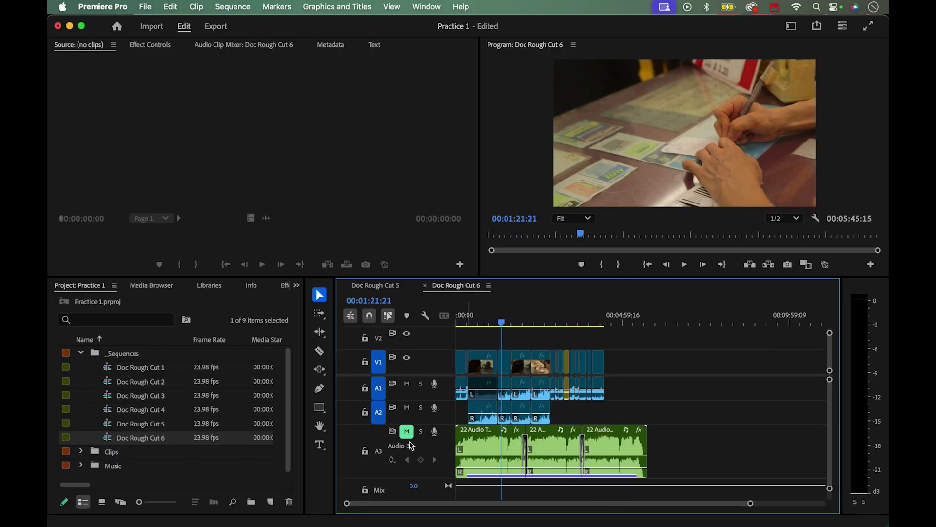
pyautogui.moveTo(696, 445); pyautogui.dragTo(461, 452)
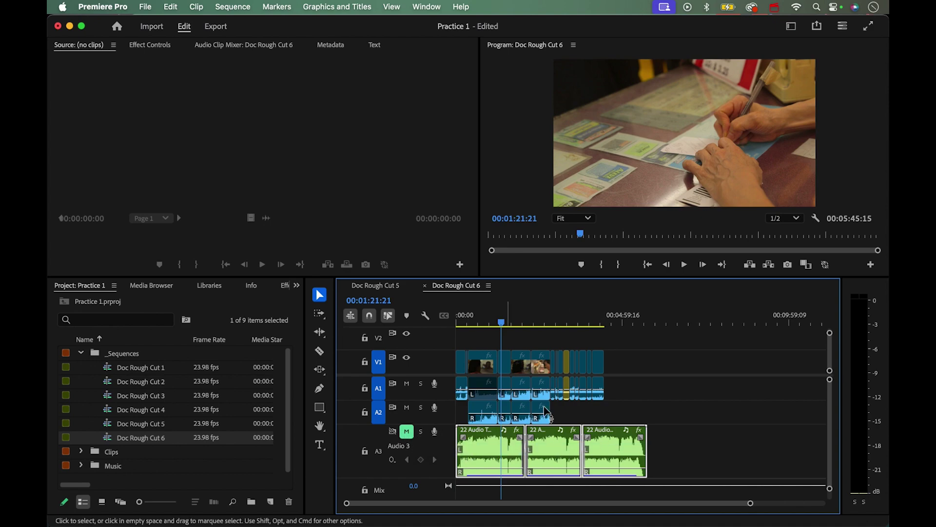
pyautogui.click(675, 442)
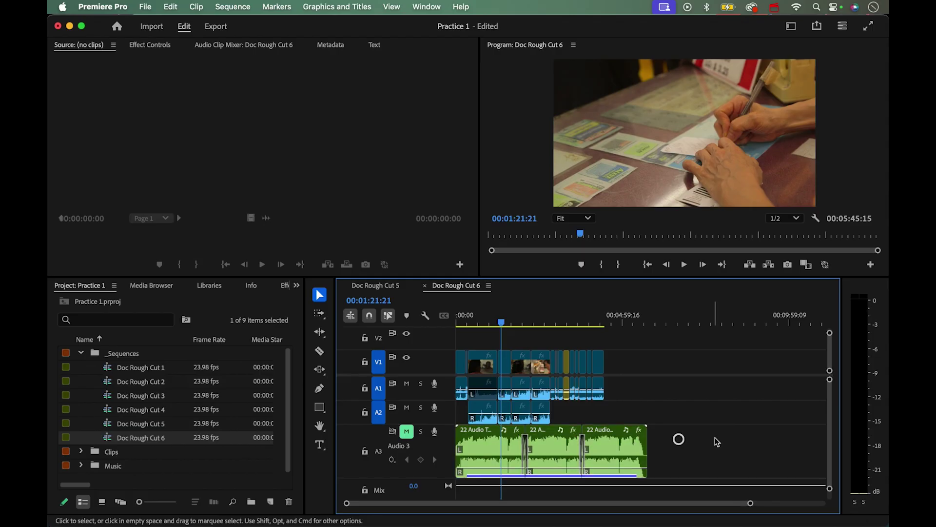
# - Select the three 22 Audio Track.aiff clips on A3 and play the end of the picture from about 00:04:21:04 to 00:04:28:05
pyautogui.moveTo(714, 437); pyautogui.dragTo(464, 454)
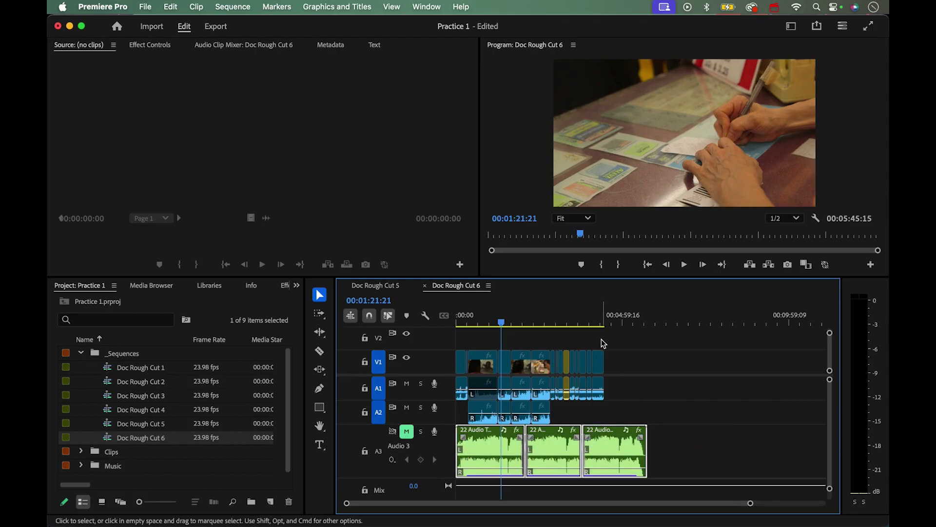
pyautogui.moveTo(624, 320); pyautogui.dragTo(601, 318)
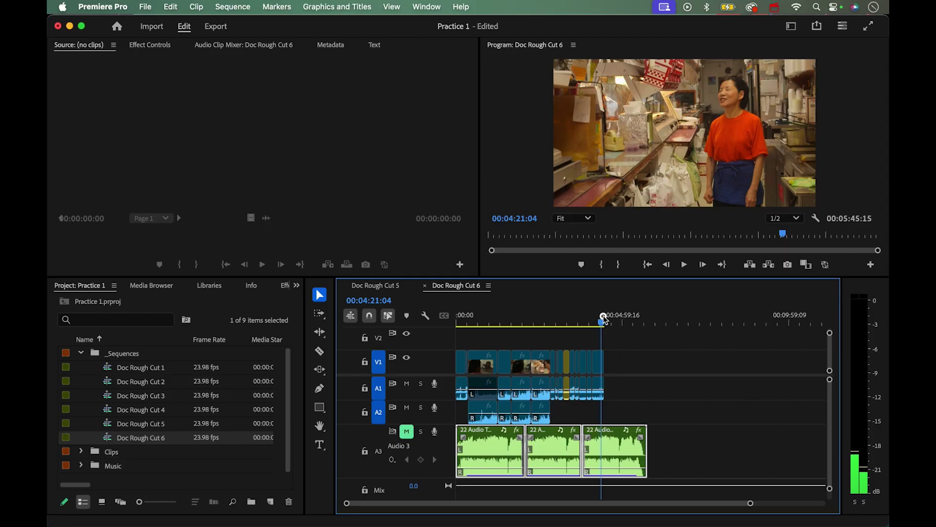
pyautogui.press('space')
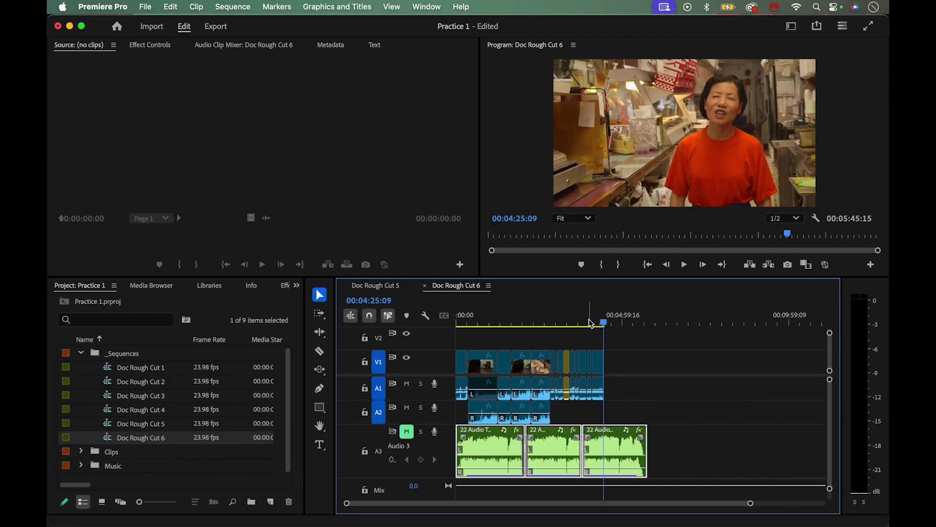
pyautogui.press('=')
pyautogui.press('=')
pyautogui.press('=')
pyautogui.click(651, 322)
pyautogui.press('space')
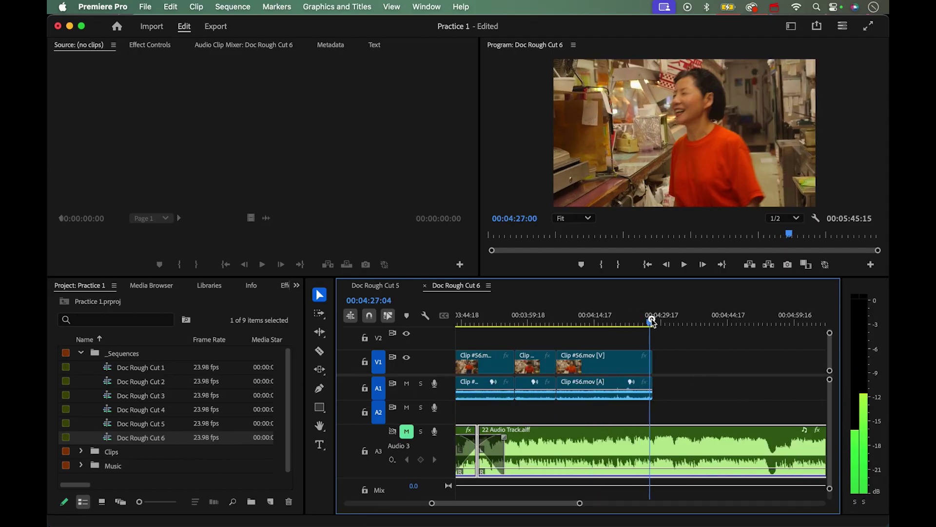
pyautogui.press('space')
# - Split the last 22 Audio Track.aiff clip on A3 at 00:05:31:20, just before its closing fade
pyautogui.scroll(-3, 695, 423)
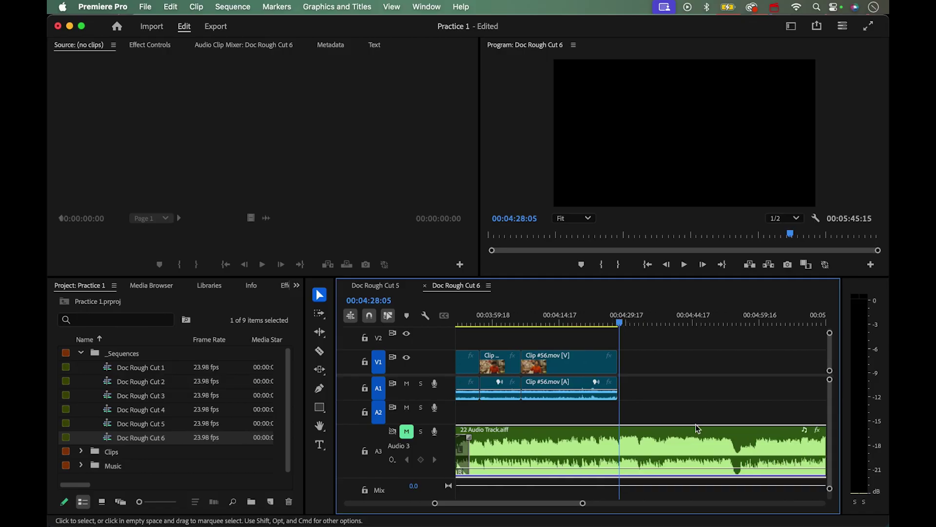
pyautogui.scroll(-4, 697, 431)
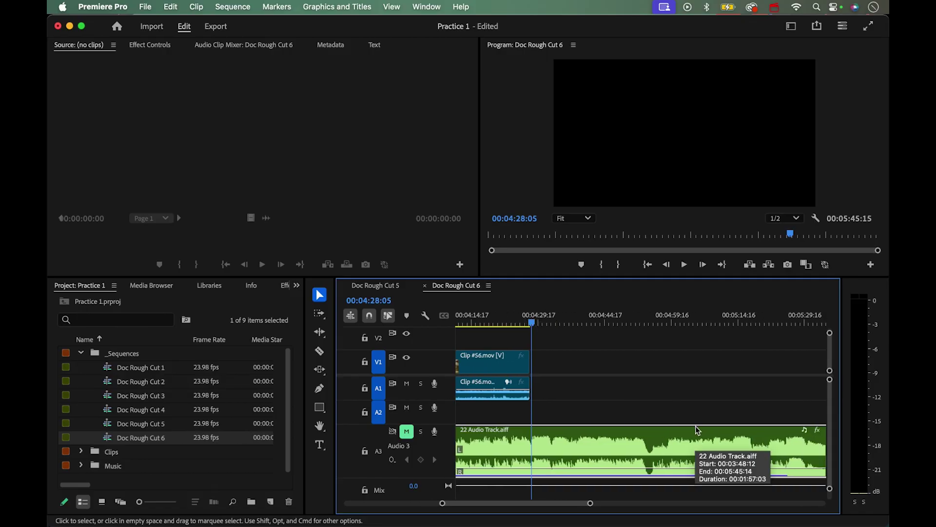
pyautogui.scroll(-2, 695, 432)
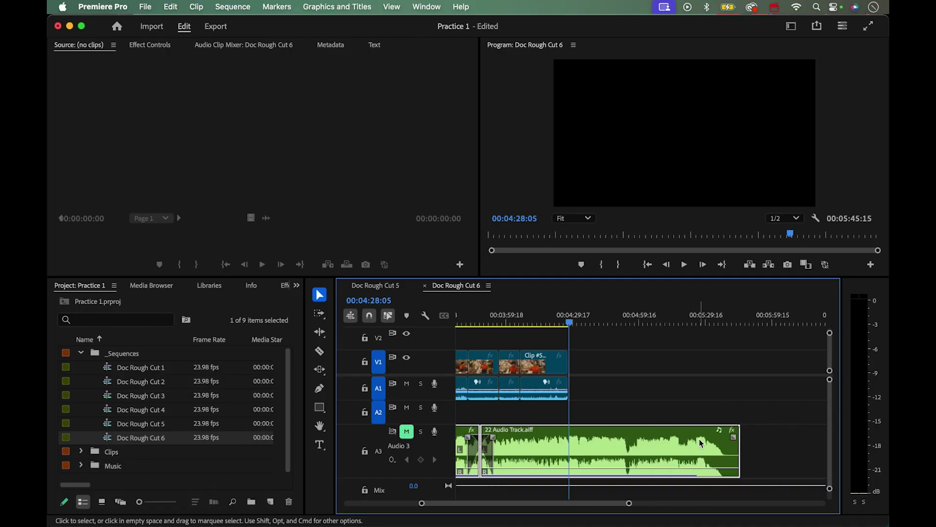
pyautogui.click(701, 320)
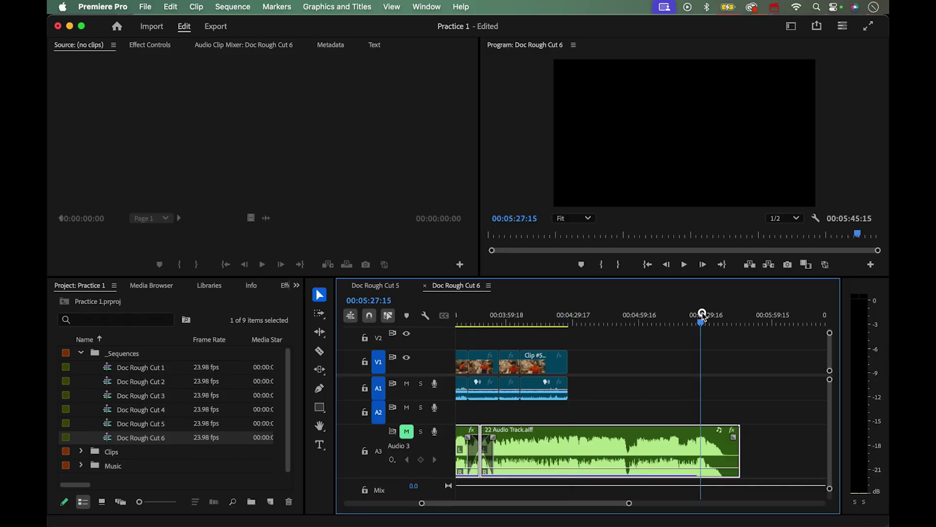
pyautogui.click(704, 318)
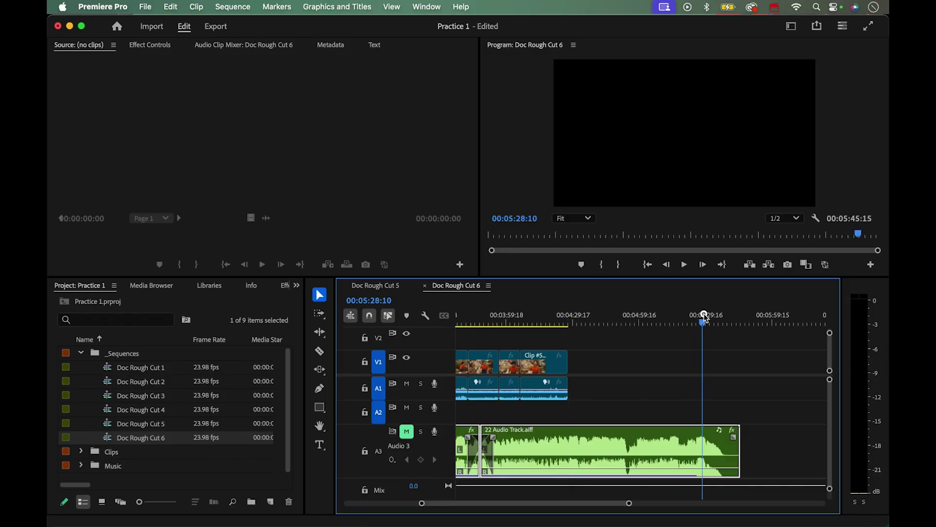
pyautogui.moveTo(707, 317); pyautogui.dragTo(710, 317)
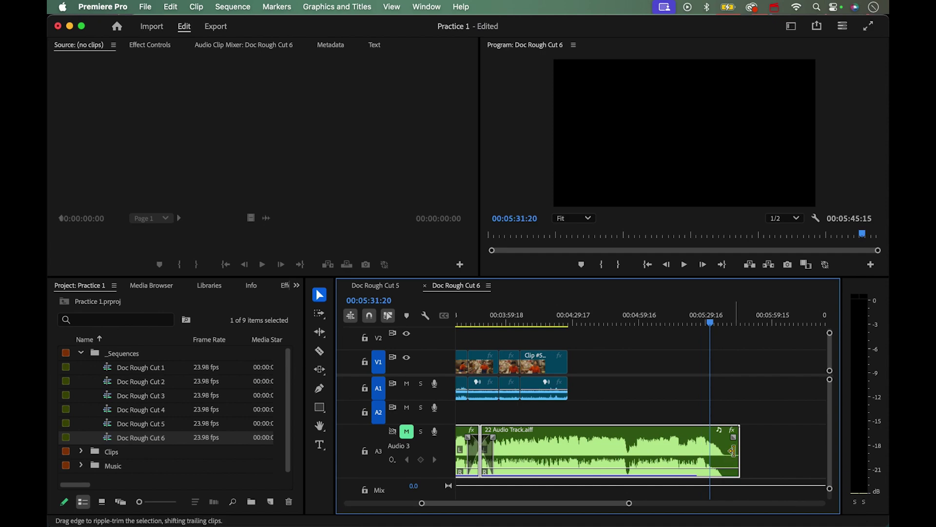
pyautogui.press('super+k')
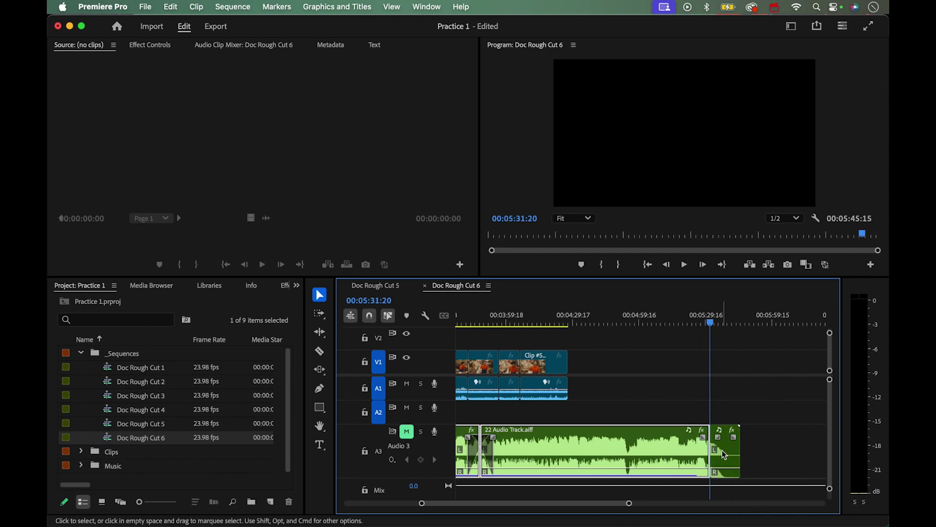
# - Move the split-off music ending back beneath the end of Clip #56.mov and delete the leftover music after it
pyautogui.click(727, 454)
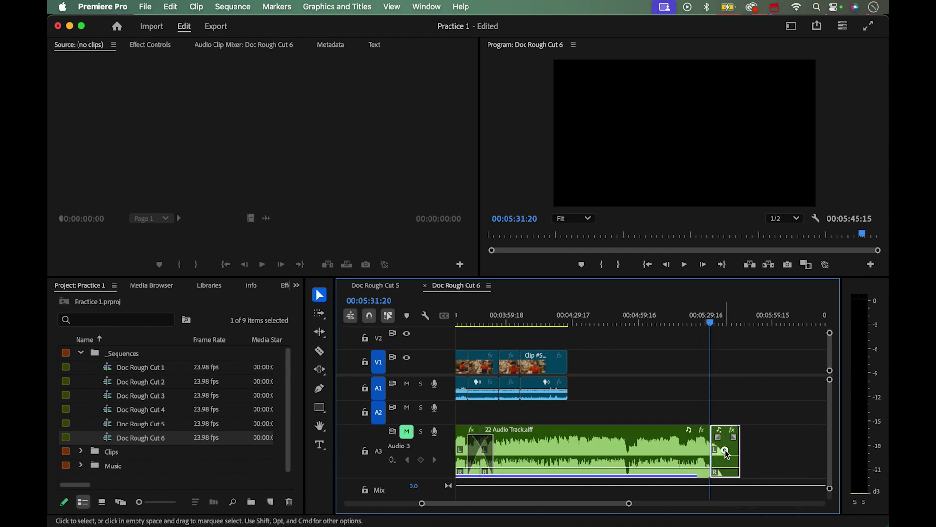
pyautogui.moveTo(727, 455); pyautogui.dragTo(566, 437)
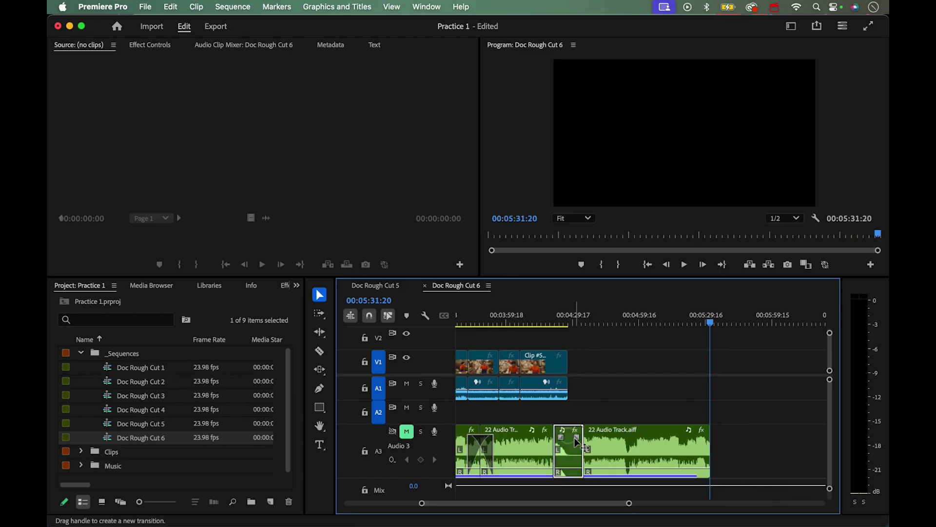
pyautogui.click(605, 443)
pyautogui.press('Delete')
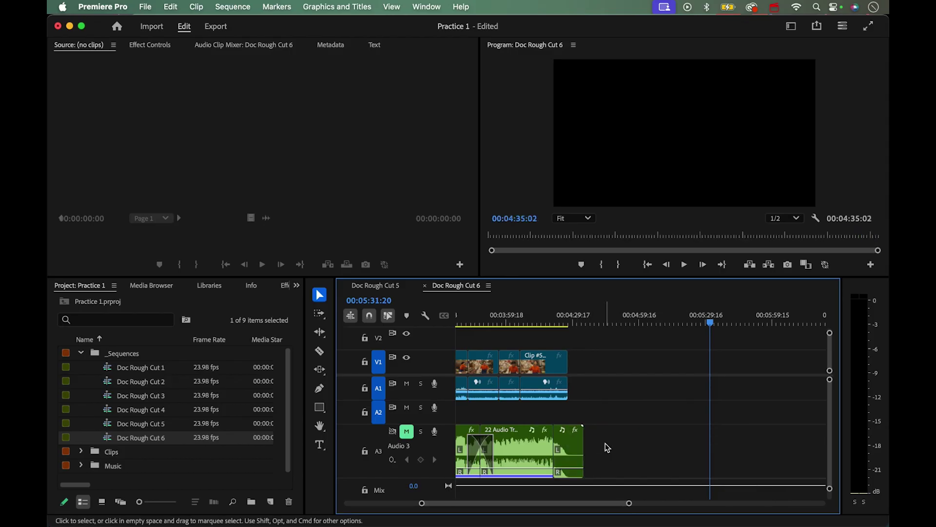
# - Add a short crossfade at the cut between the music and its ending on A3, near 00:04:21:01
pyautogui.click(559, 326)
pyautogui.press('=')
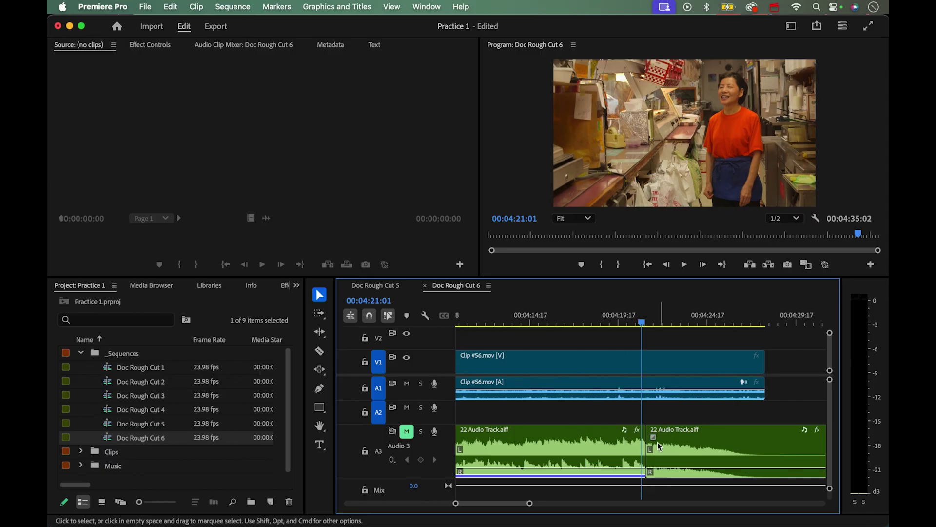
pyautogui.moveTo(653, 438); pyautogui.dragTo(649, 440)
# - Move the music ending about 00:00:02:02 and another 00:00:01:10 later, each time extending the preceding clip to meet it and adding a crossfade
pyautogui.click(713, 442)
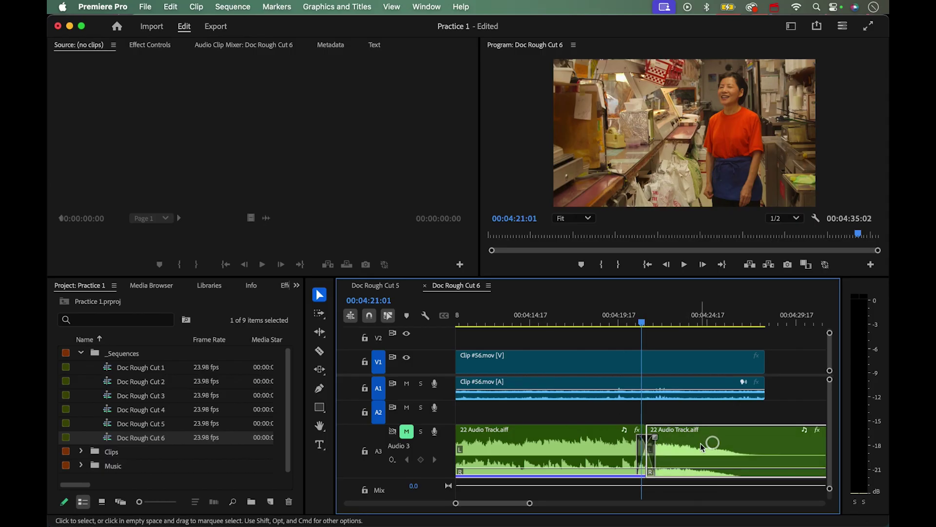
pyautogui.moveTo(725, 452); pyautogui.dragTo(762, 453)
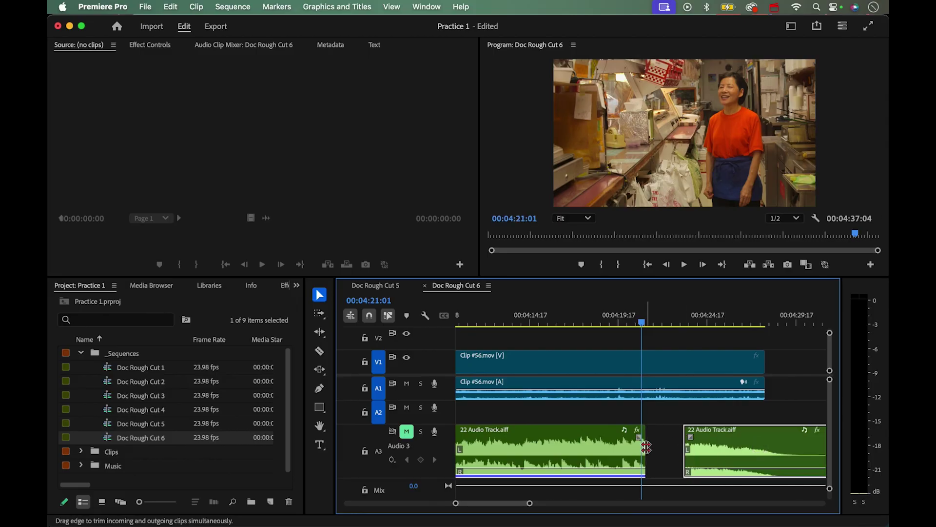
pyautogui.moveTo(646, 447); pyautogui.dragTo(675, 440)
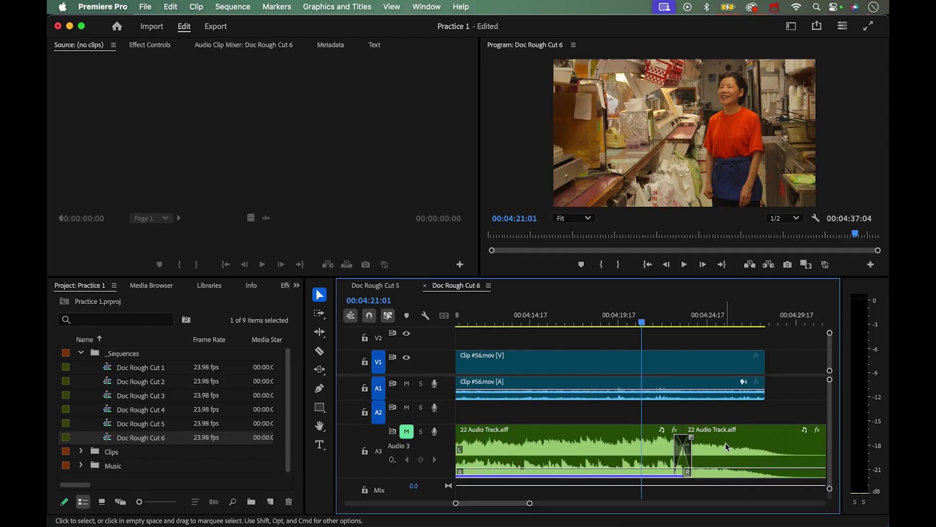
pyautogui.click(741, 445)
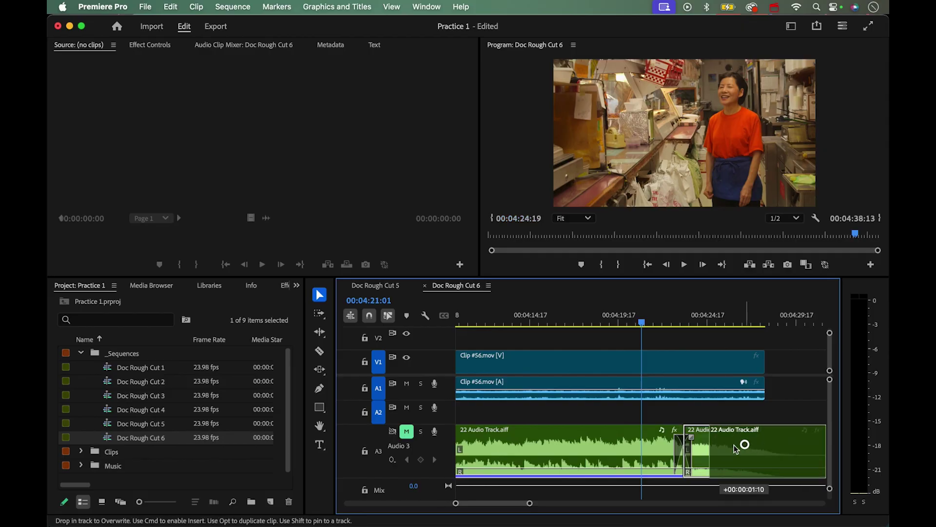
pyautogui.moveTo(684, 445); pyautogui.dragTo(702, 438)
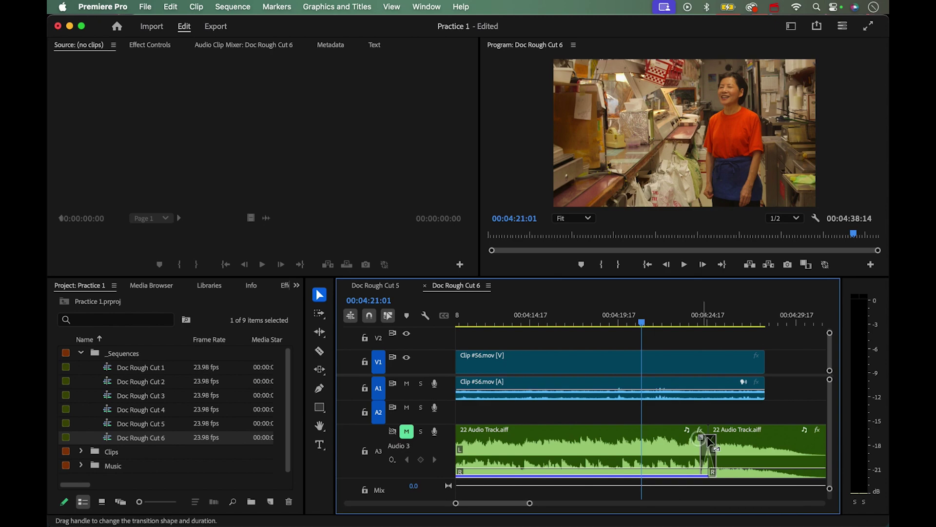
# - Try a ripple trim of the A3 music at the playhead, and undo all music edits back to the uncut last clip
pyautogui.press('-')
pyautogui.press('-')
pyautogui.press('-')
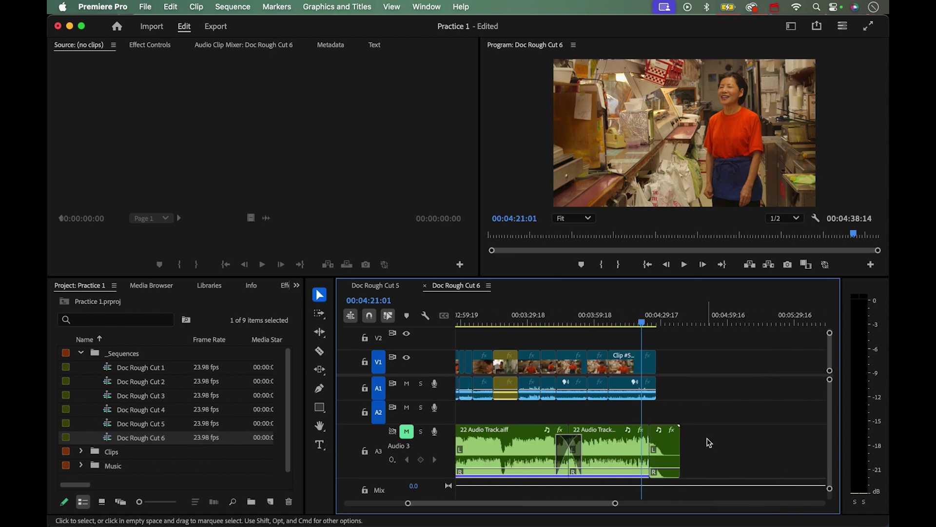
pyautogui.press('w')
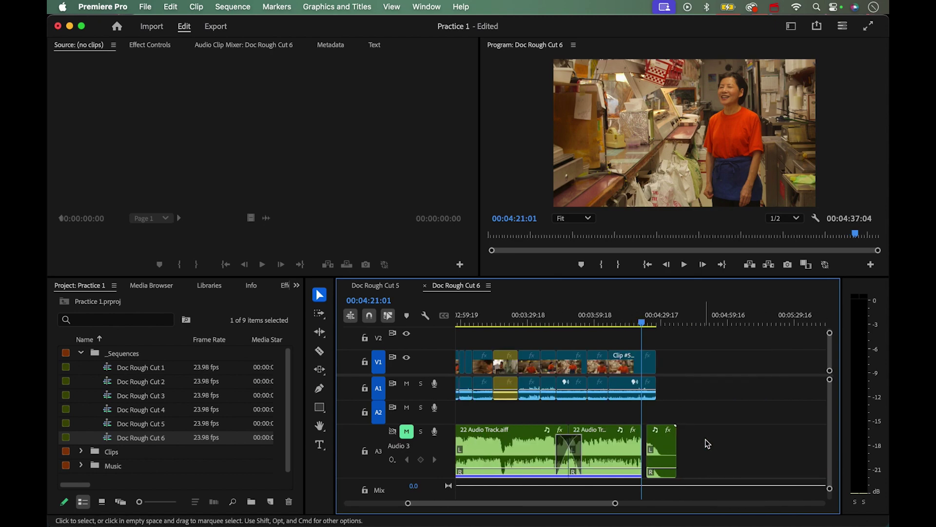
pyautogui.press('super+z')
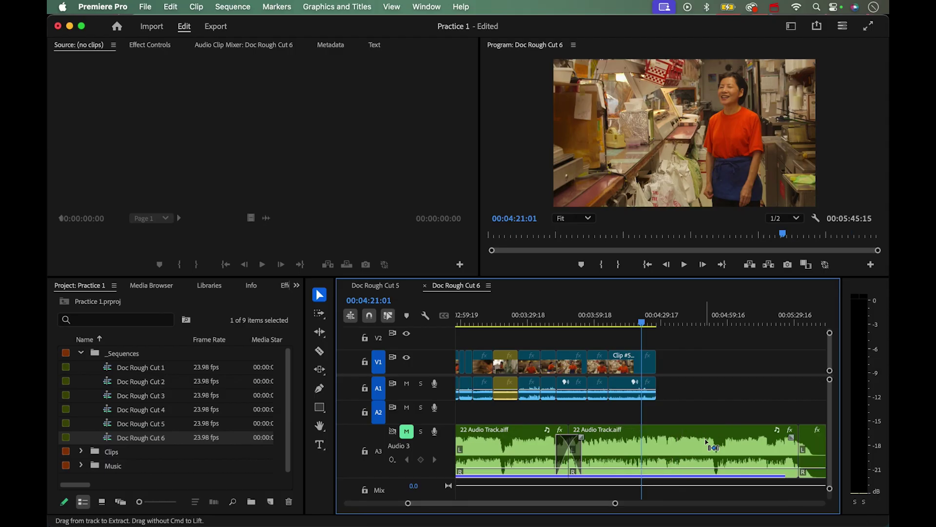
pyautogui.hscroll(2, 770, 439)
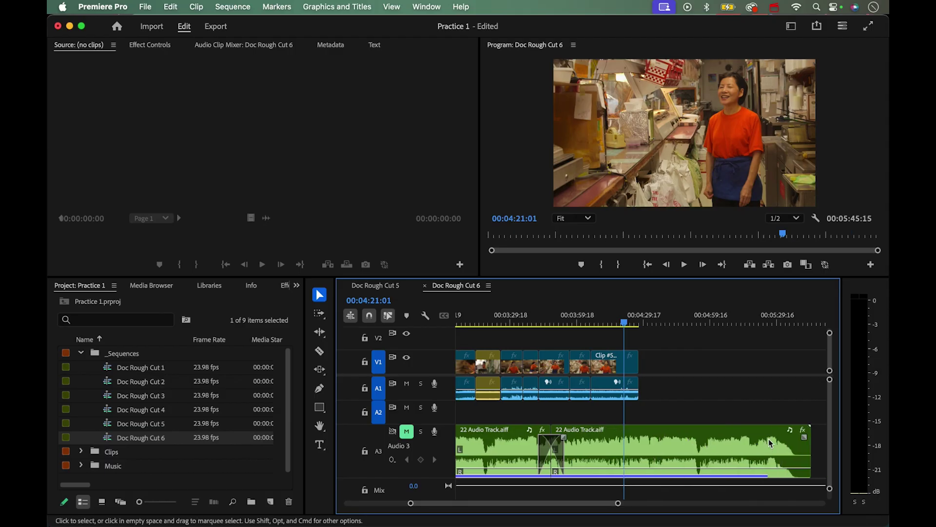
# - Split the last 22 Audio Track.aiff clip on A3 at 00:05:31:05 and add a crossfade at the cut
pyautogui.click(783, 324)
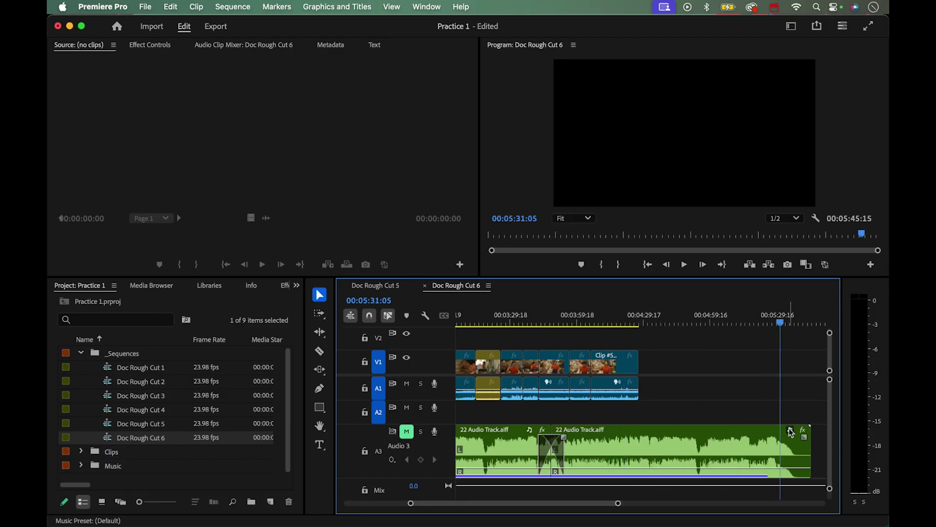
pyautogui.click(790, 446)
pyautogui.press('super+k')
pyautogui.moveTo(787, 438); pyautogui.dragTo(775, 438)
# - Slide the music ending on A3 about 00:01:07:03 earlier with the Slide tool, beneath the end of the last Clip #56.mov
pyautogui.press('u')
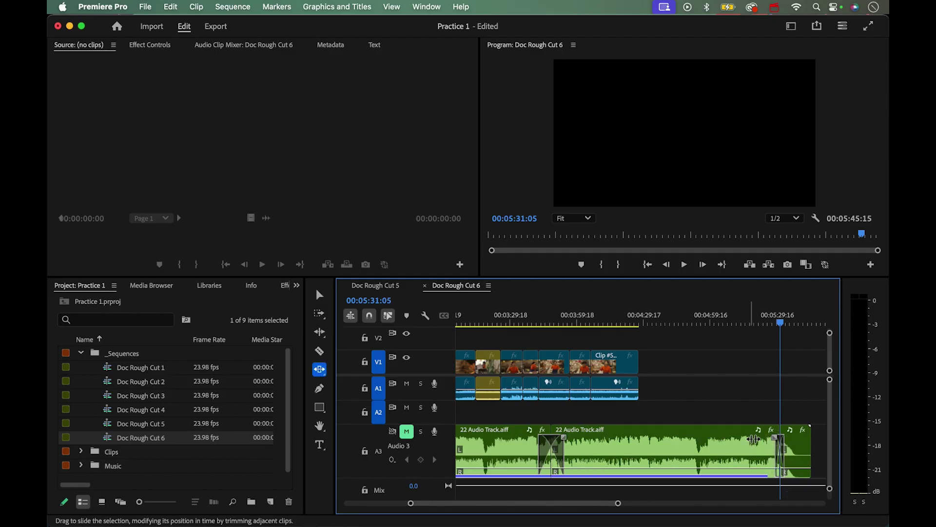
pyautogui.click(800, 444)
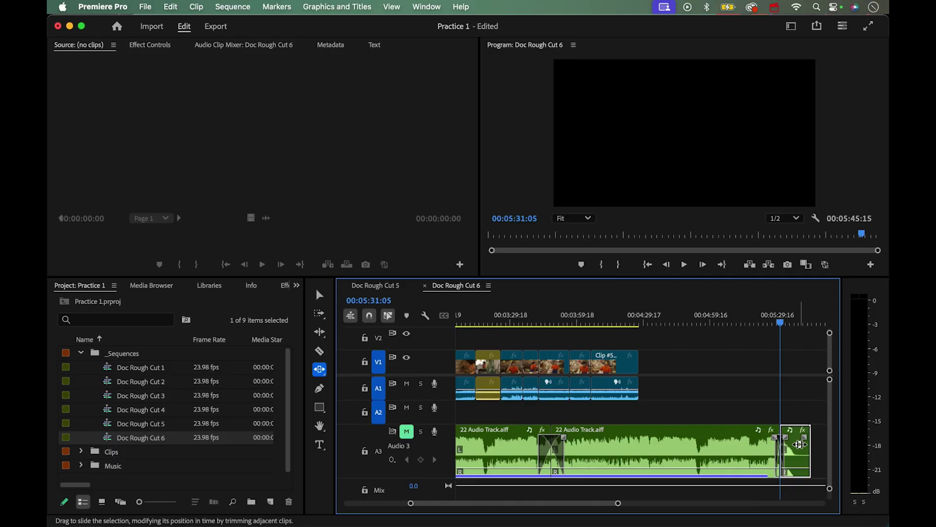
pyautogui.moveTo(800, 444); pyautogui.dragTo(650, 443)
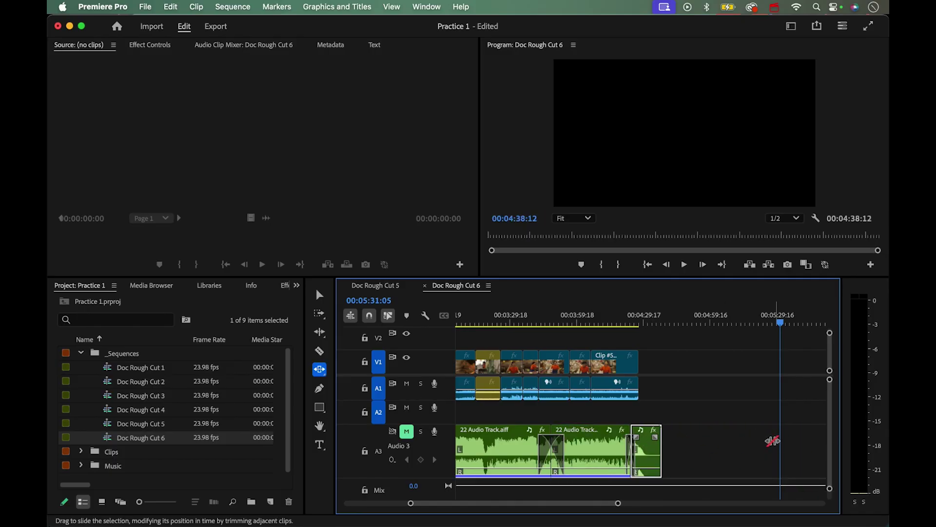
# - Slide the music ending about 19 frames earlier to start at 00:04:23:07, and shorten the crossfade at its cut
pyautogui.click(632, 315)
pyautogui.press('=')
pyautogui.press('=')
pyautogui.press('=')
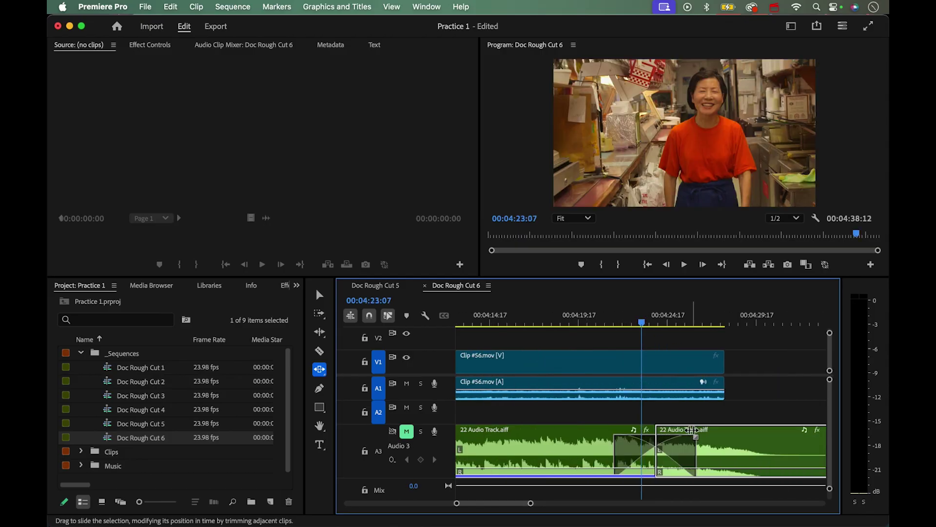
pyautogui.moveTo(725, 444); pyautogui.dragTo(703, 445)
pyautogui.press('v')
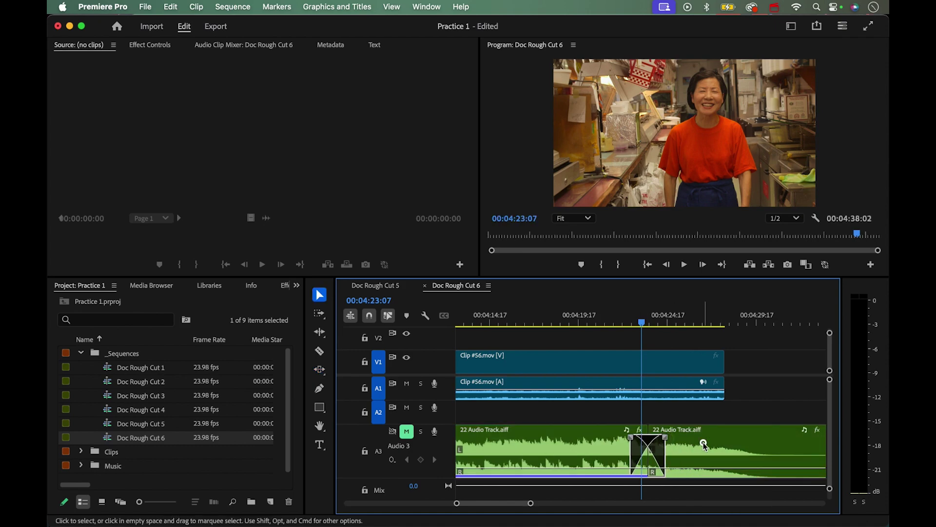
pyautogui.click(701, 446)
pyautogui.press('u')
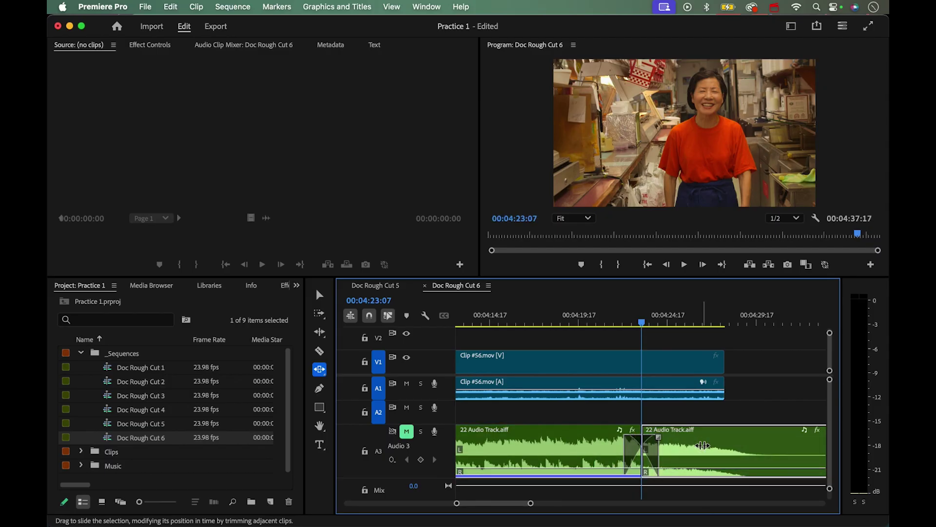
# - Play the end of the sequence from 00:04:26:03 to about 00:04:28:12 to review the music ending against the picture
pyautogui.press('-')
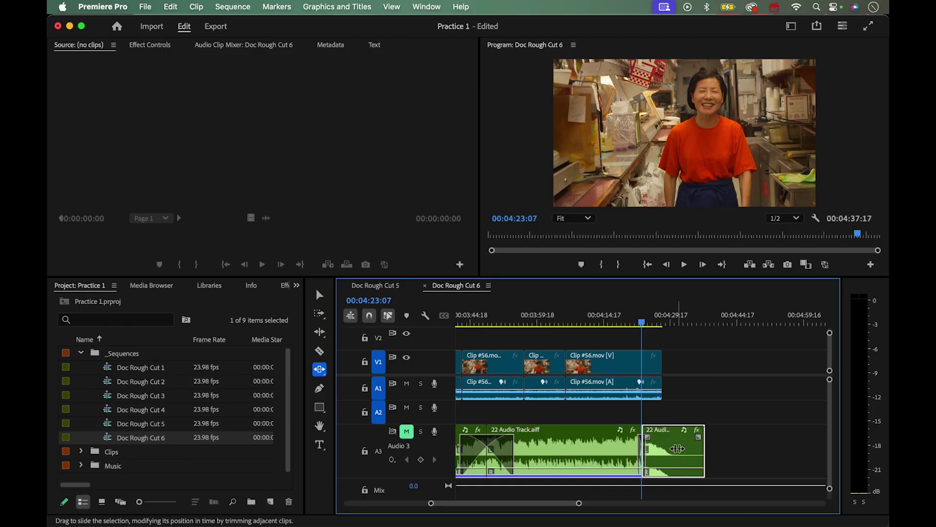
pyautogui.click(654, 321)
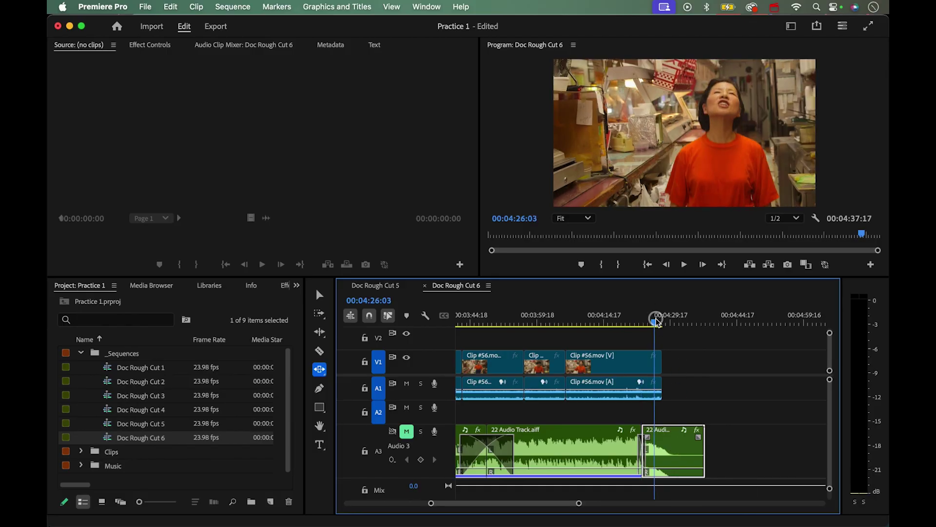
pyautogui.press('space')
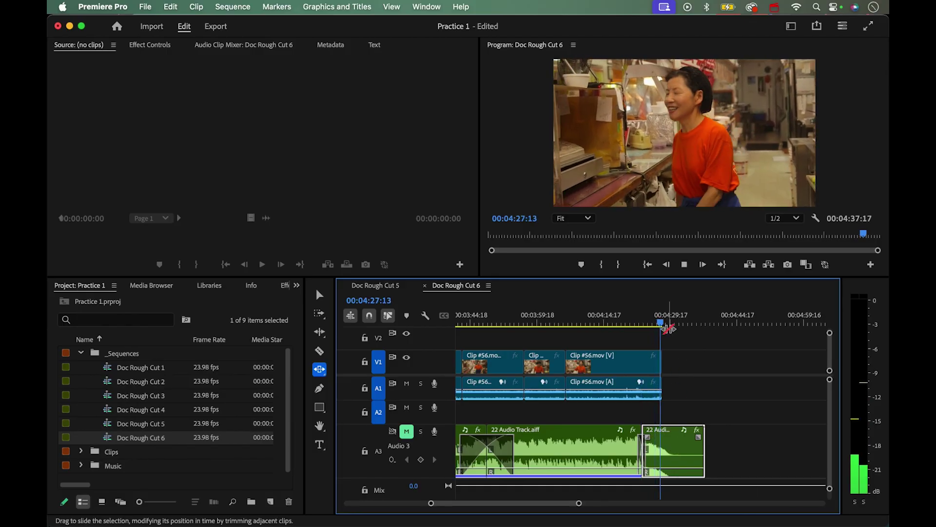
pyautogui.press('space')
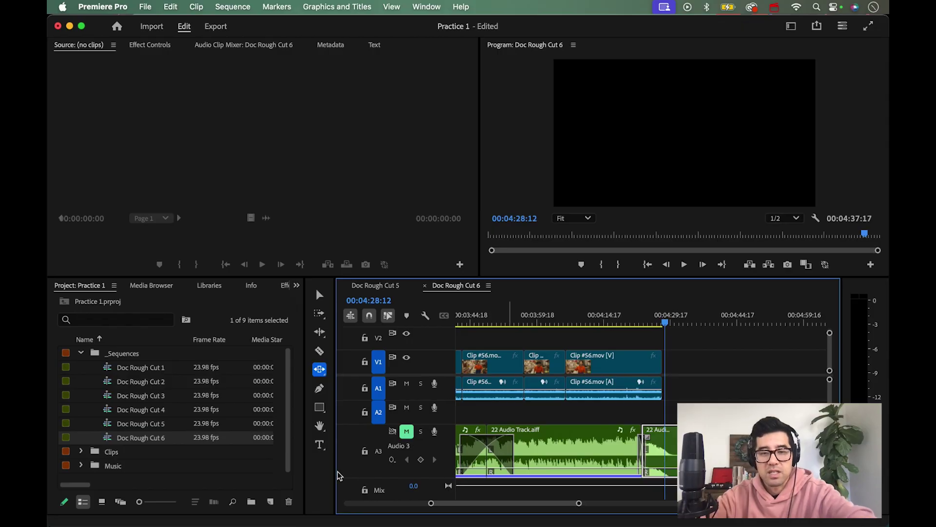